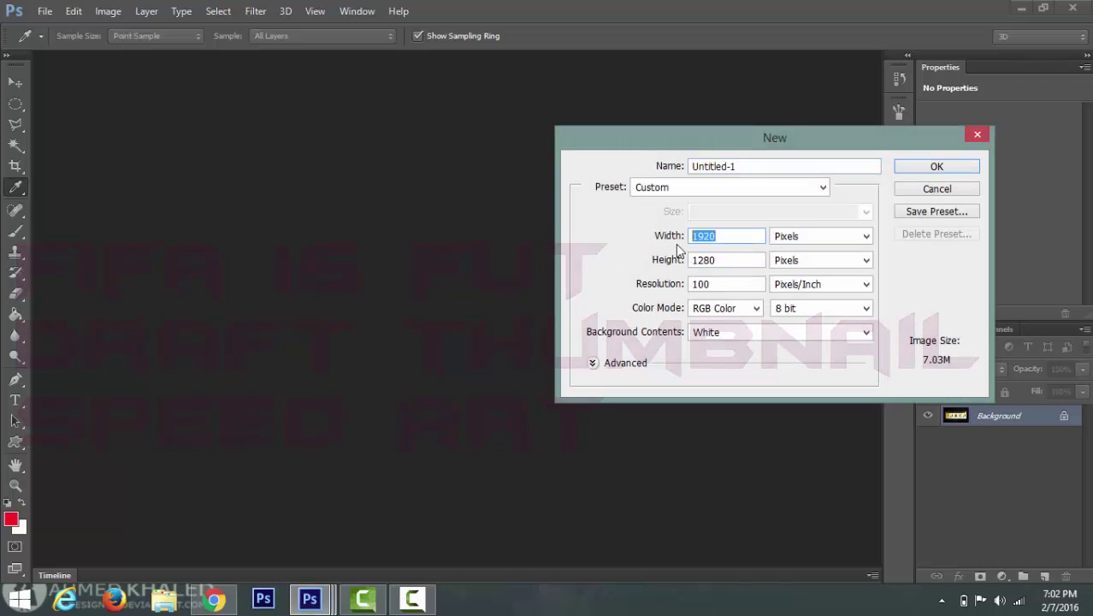
Create a new 1920 × 1280 px RGB document at 100 pixels/inch with white background, and dock its window in the workspace
key(Tab)
click(937, 166)
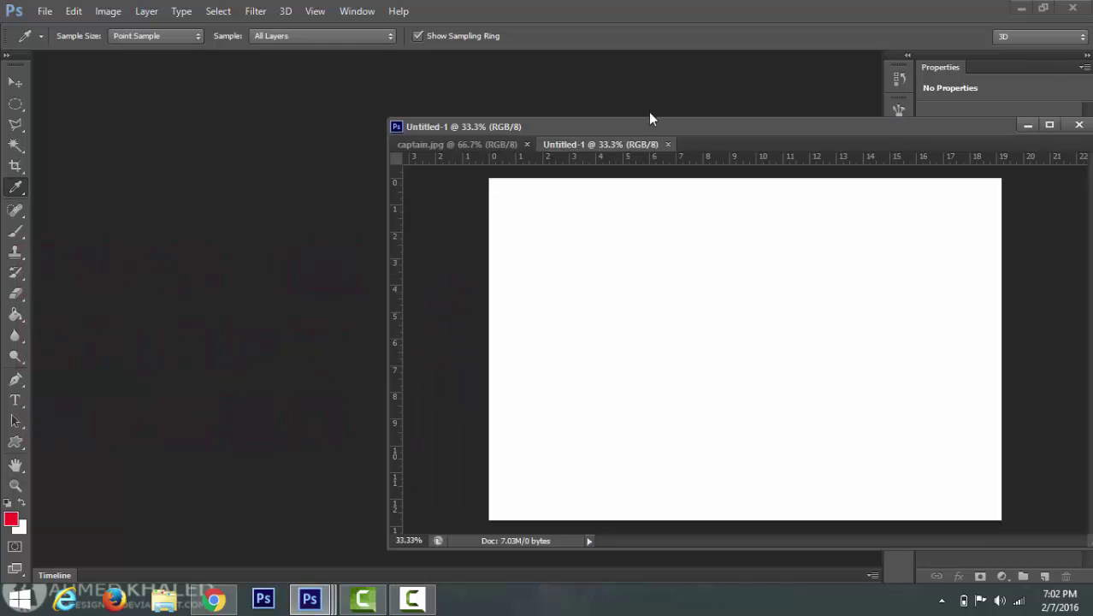
drag(648, 127, 430, 59)
scroll(354, 197, up, 2)
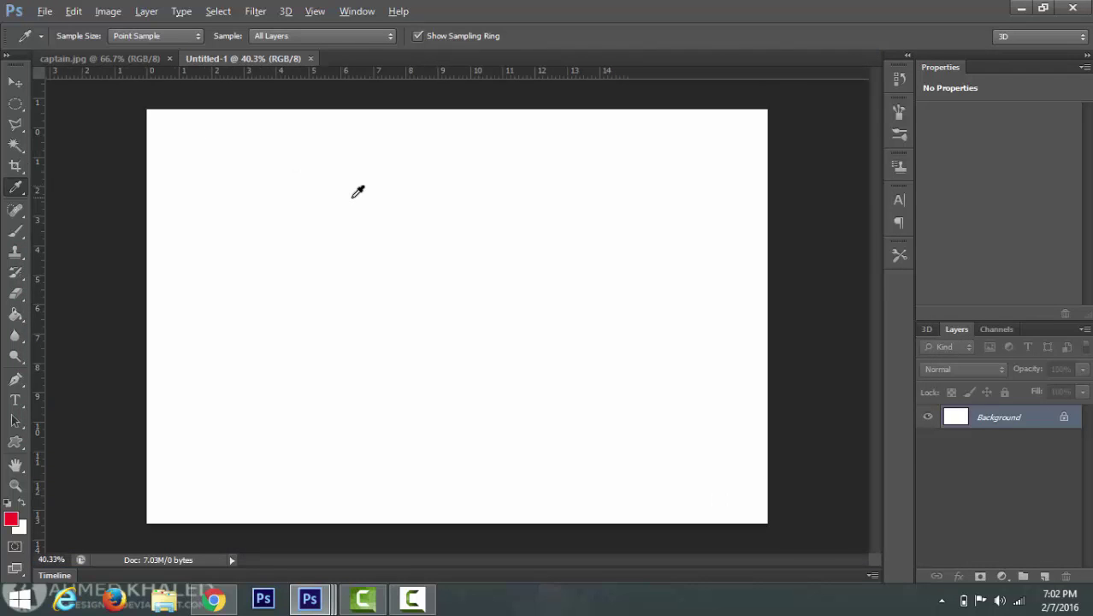
click(24, 16)
click(45, 12)
click(57, 45)
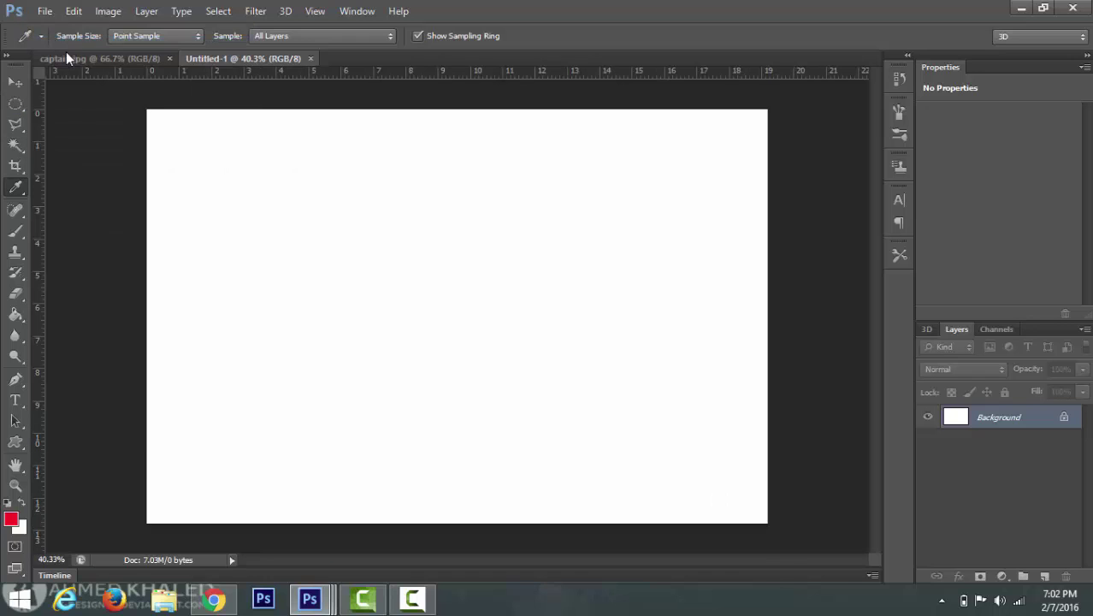
click(770, 77)
mouse_move(310, 599)
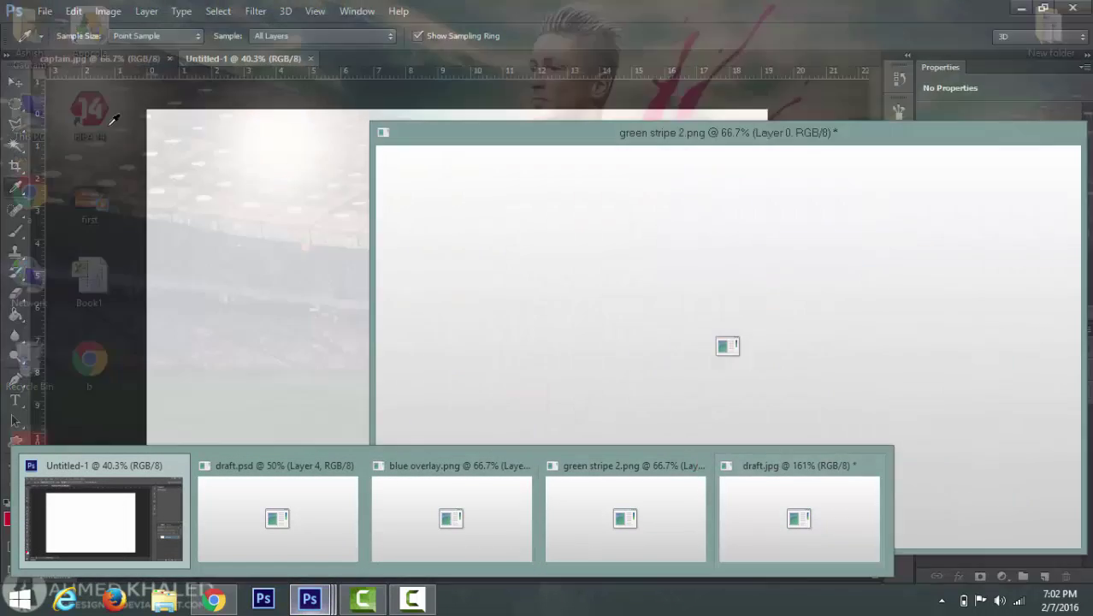
Open the captain image from the GFX folder
click(45, 12)
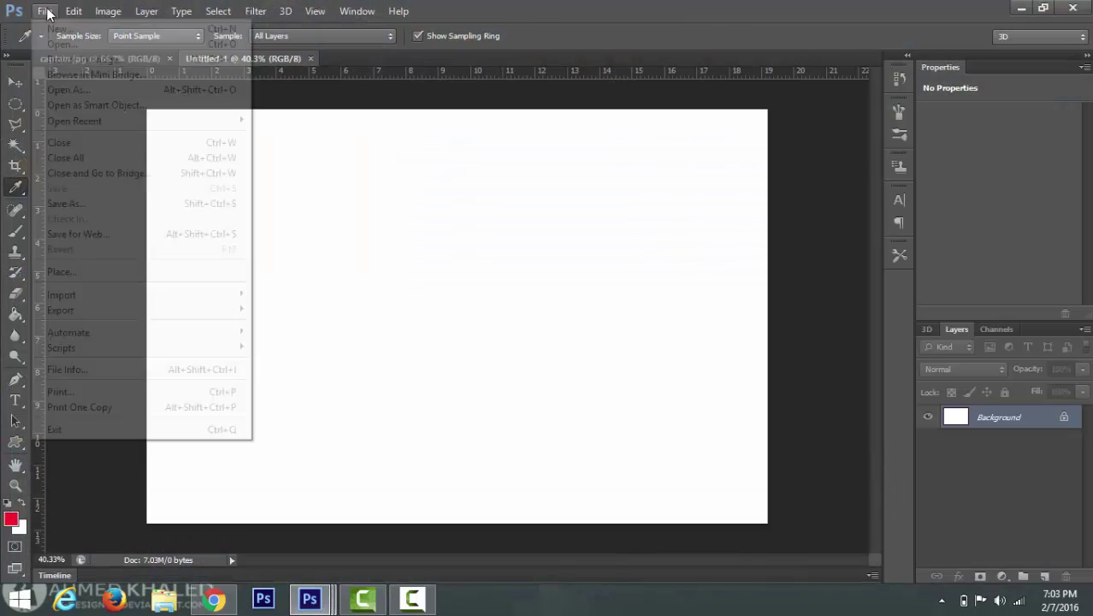
click(56, 45)
key(c)
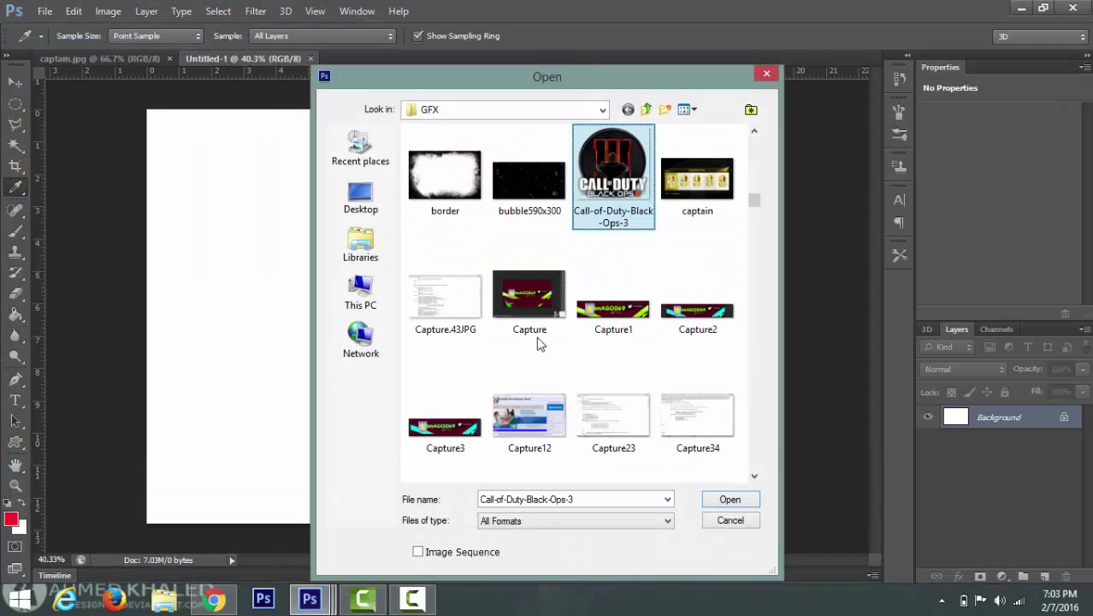
double_click(700, 178)
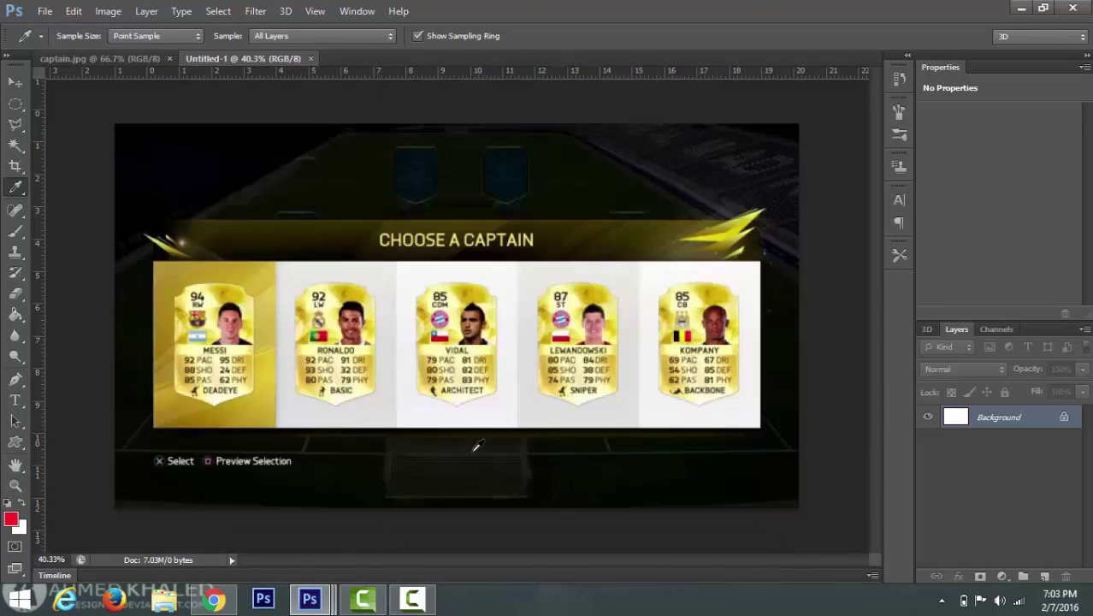
Float the captain.jpg document, copy its image into Untitled-1 as a new layer, and minimize the captain.jpg window
click(236, 61)
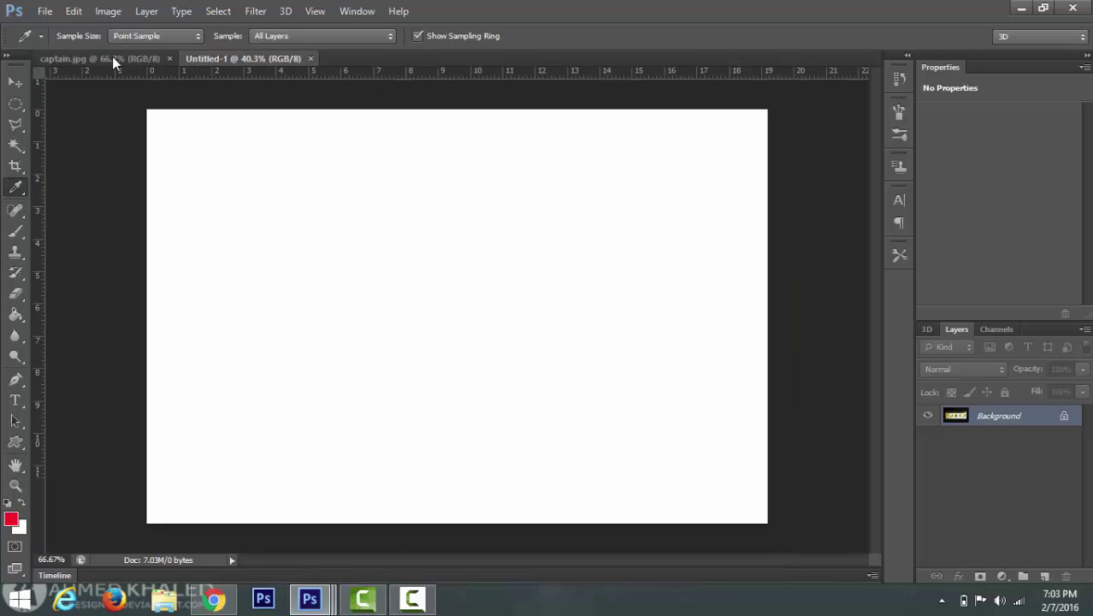
drag(112, 59, 592, 227)
click(15, 83)
drag(809, 426, 386, 297)
drag(1006, 228, 678, 190)
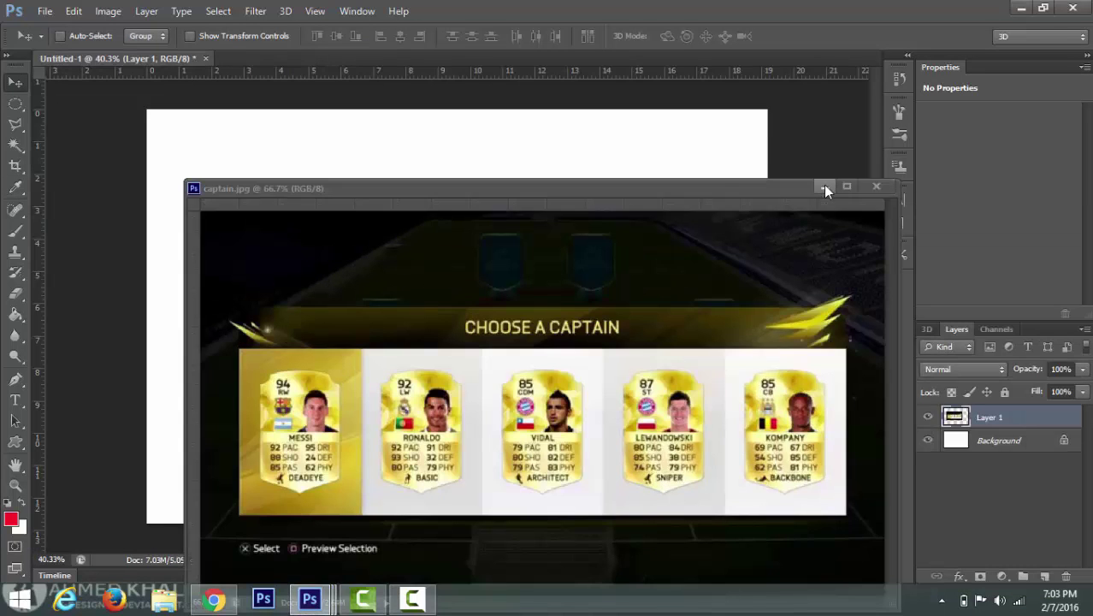
click(823, 185)
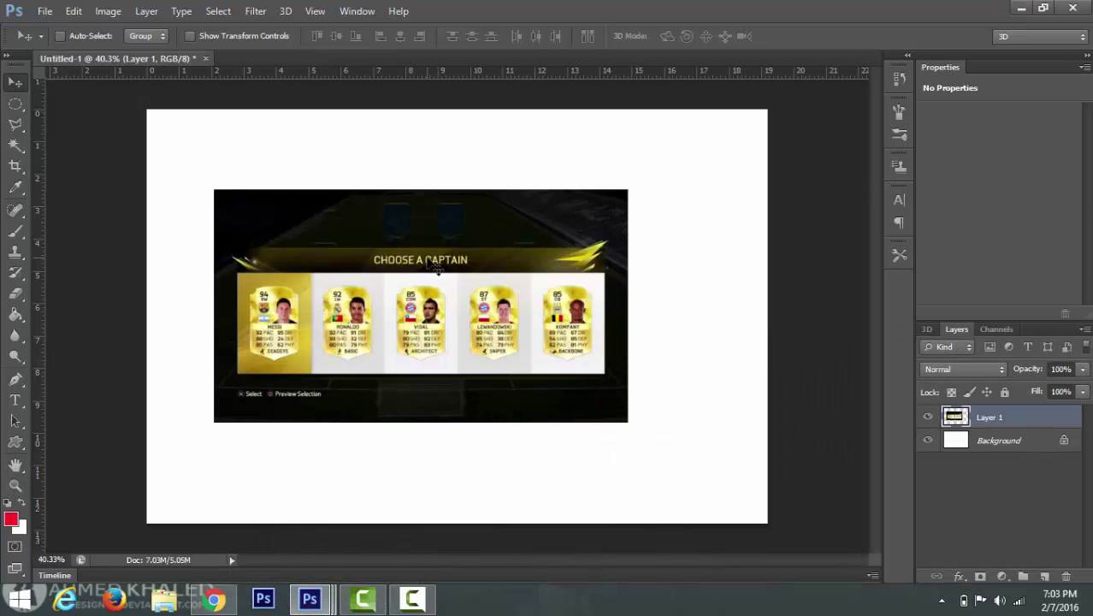
Scale the captain screenshot with Free Transform so that it fills the entire canvas
key(ctrl+t)
drag(618, 186, 767, 109)
drag(214, 422, 147, 446)
drag(767, 446, 770, 524)
key(Return)
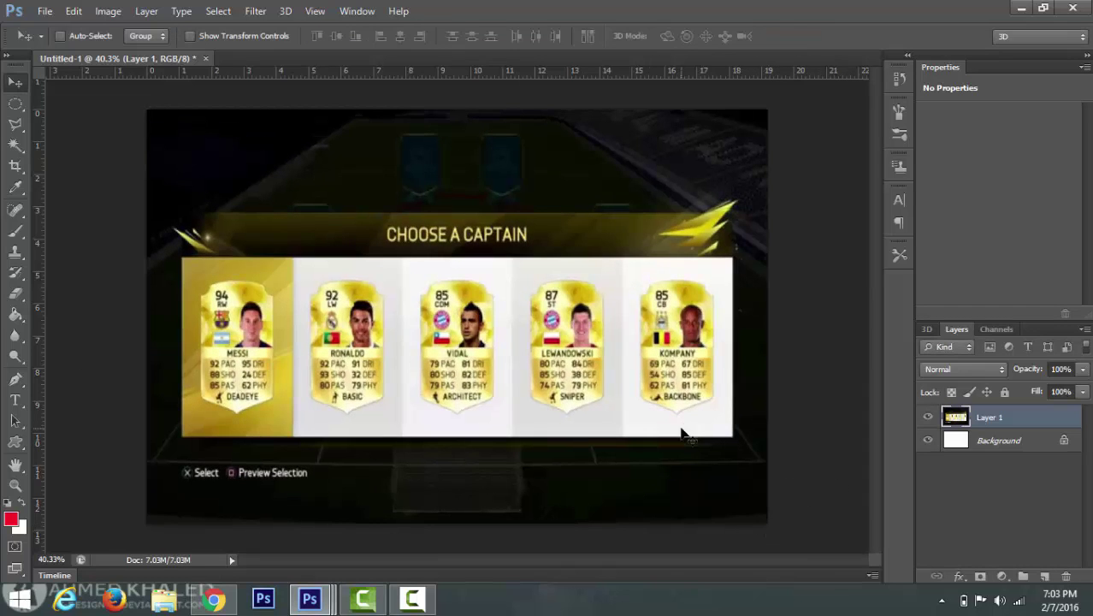
Add a new layer above Layer 1 with the red text FUT at 201 pt, centred over the player cards
scroll(776, 371, down, 1)
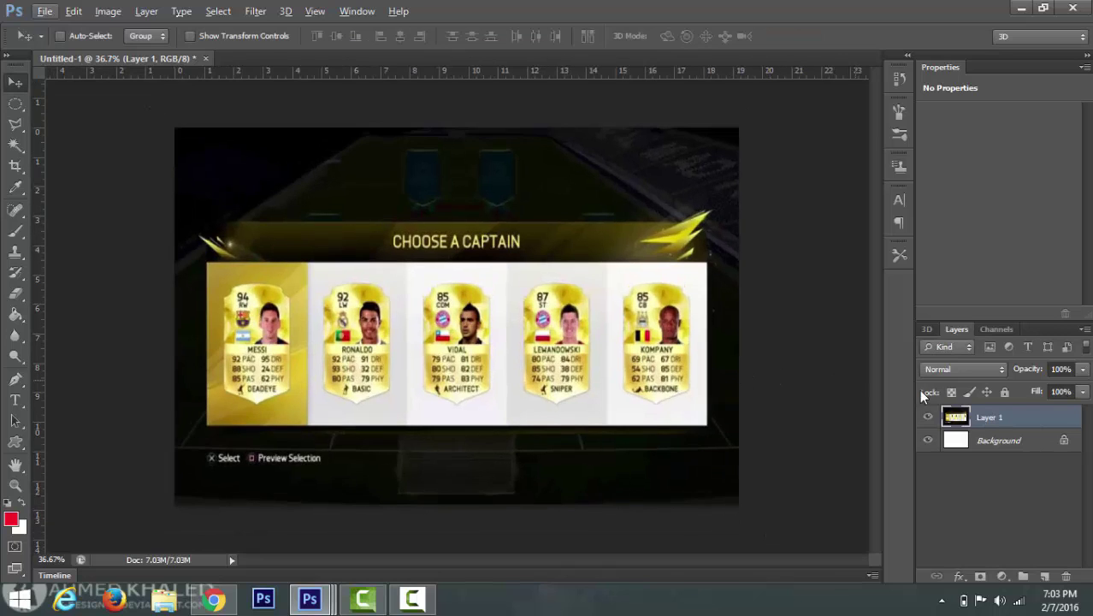
click(998, 417)
click(1045, 577)
click(12, 402)
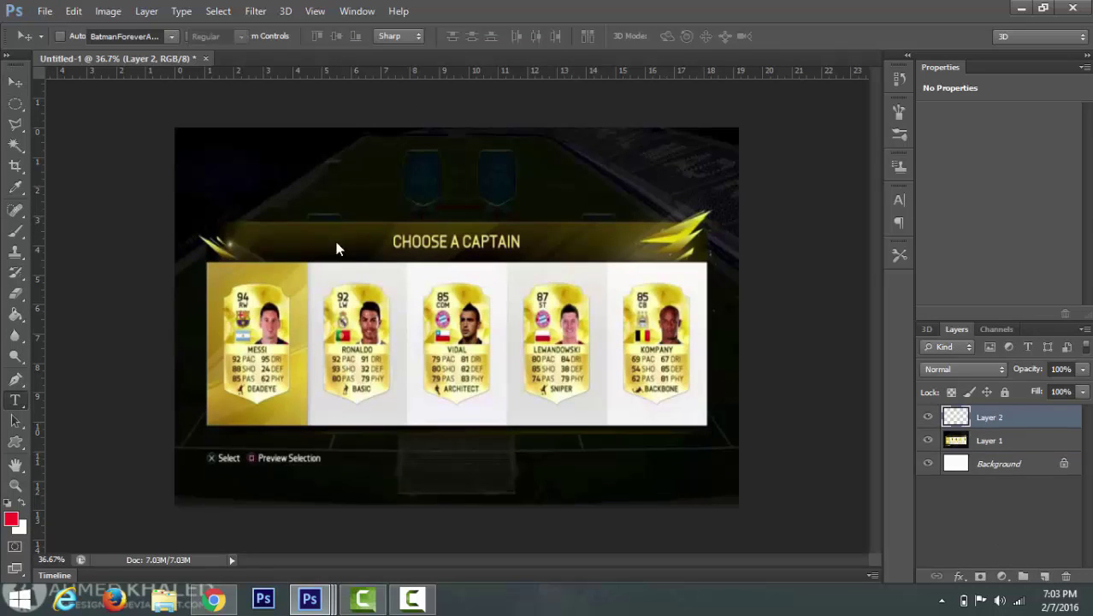
drag(577, 376, 322, 252)
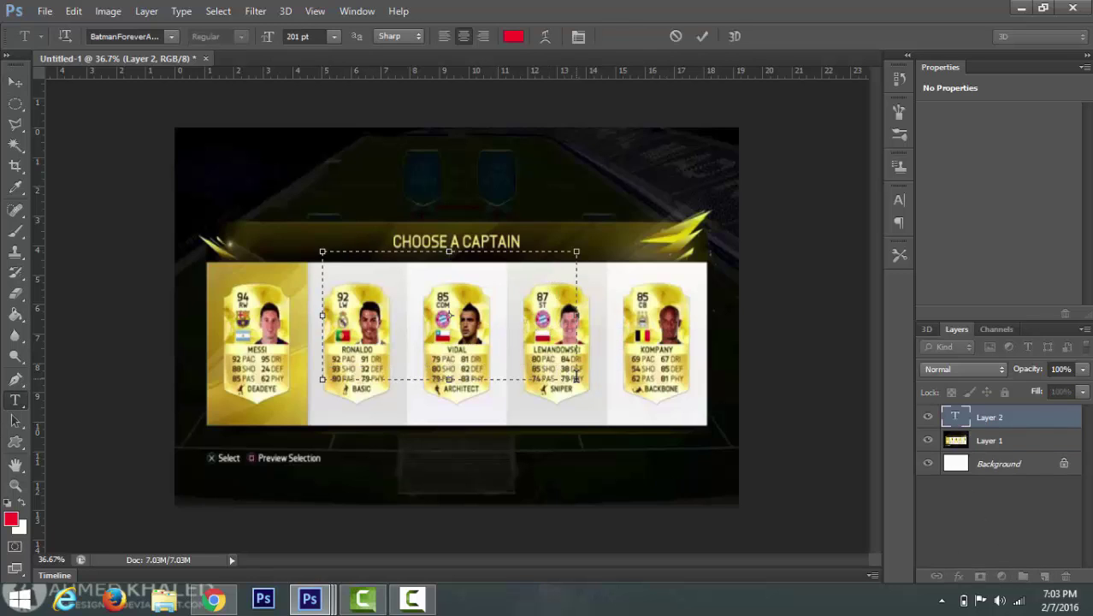
text(FUT)
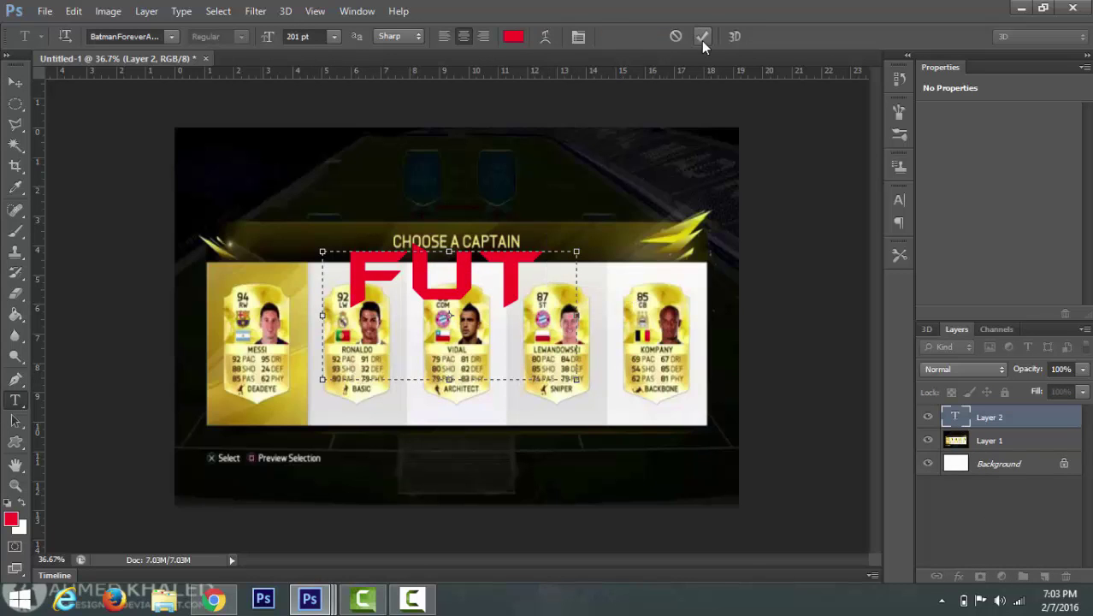
click(702, 38)
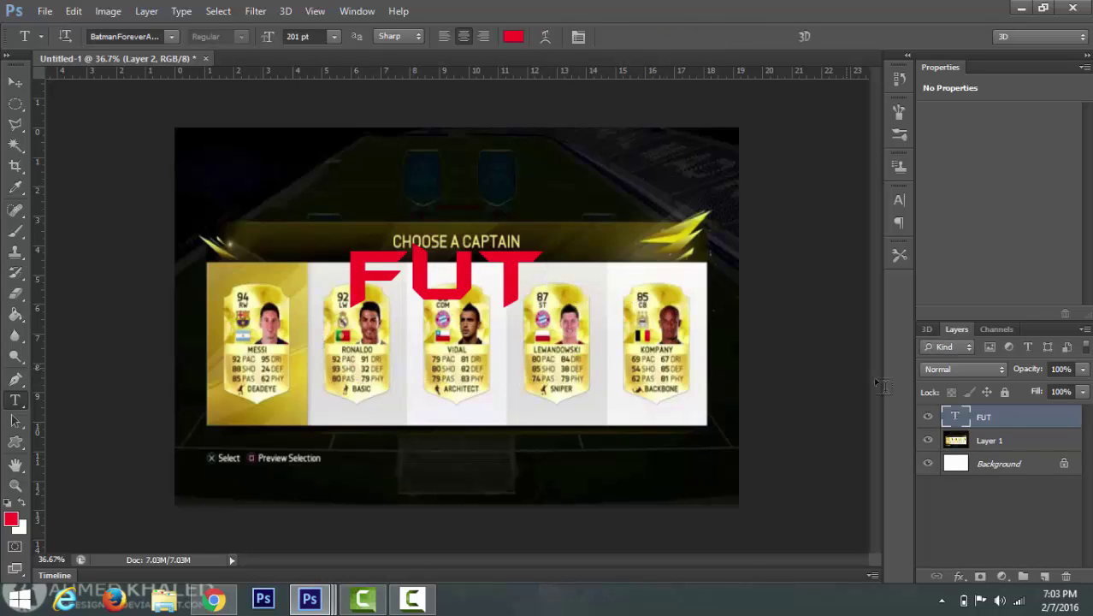
Add another layer with the red text DRAFT directly below FUT, widening its text box to fit the word on one line
click(1043, 580)
click(1001, 440)
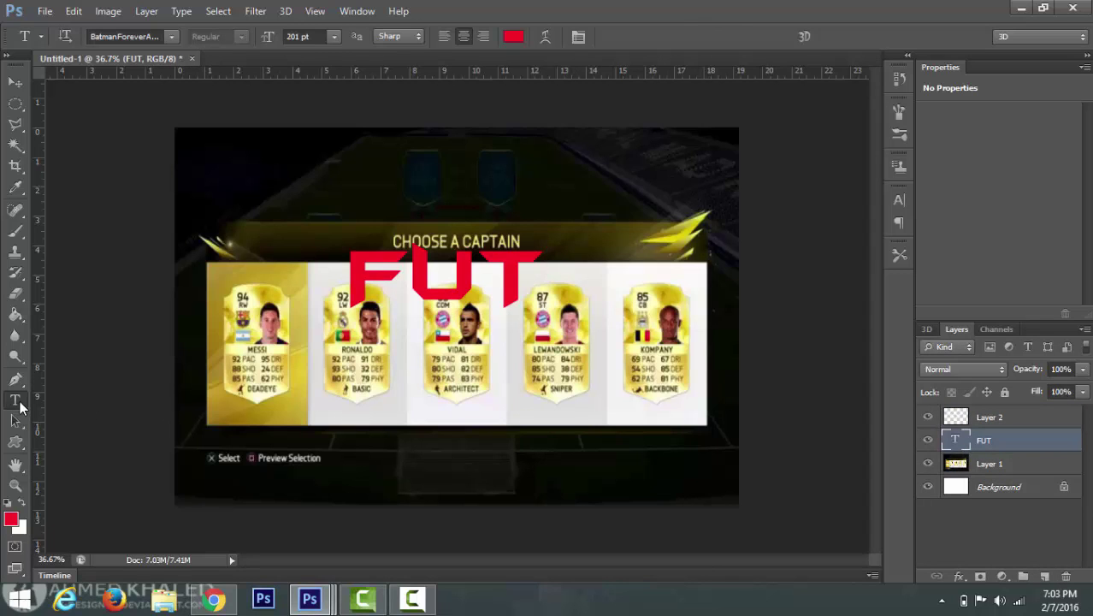
click(955, 419)
drag(596, 423, 276, 325)
text(DRAF)
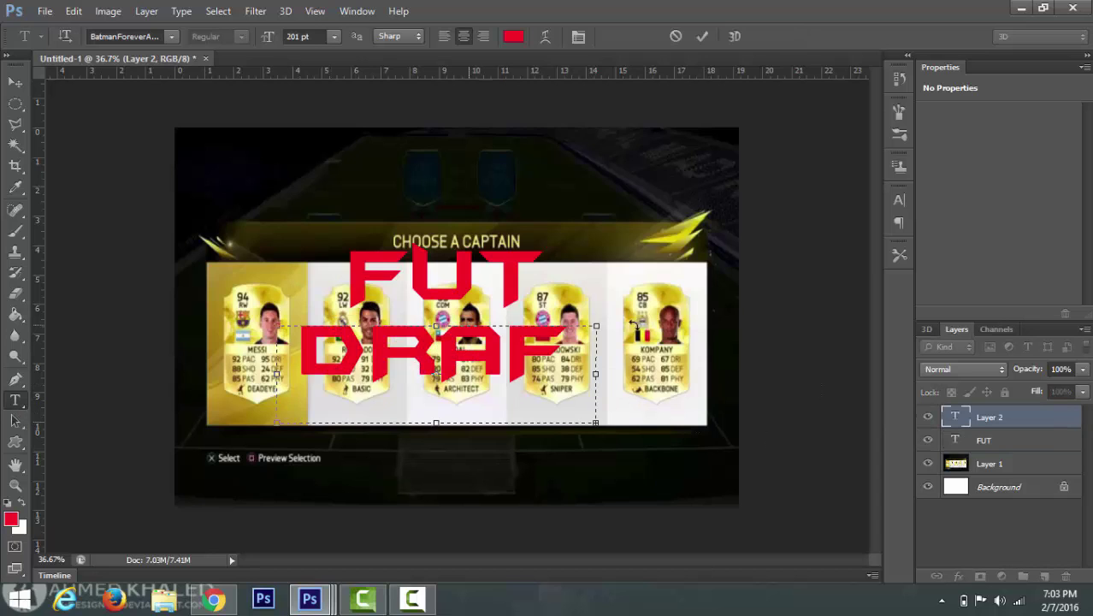
drag(596, 377, 625, 374)
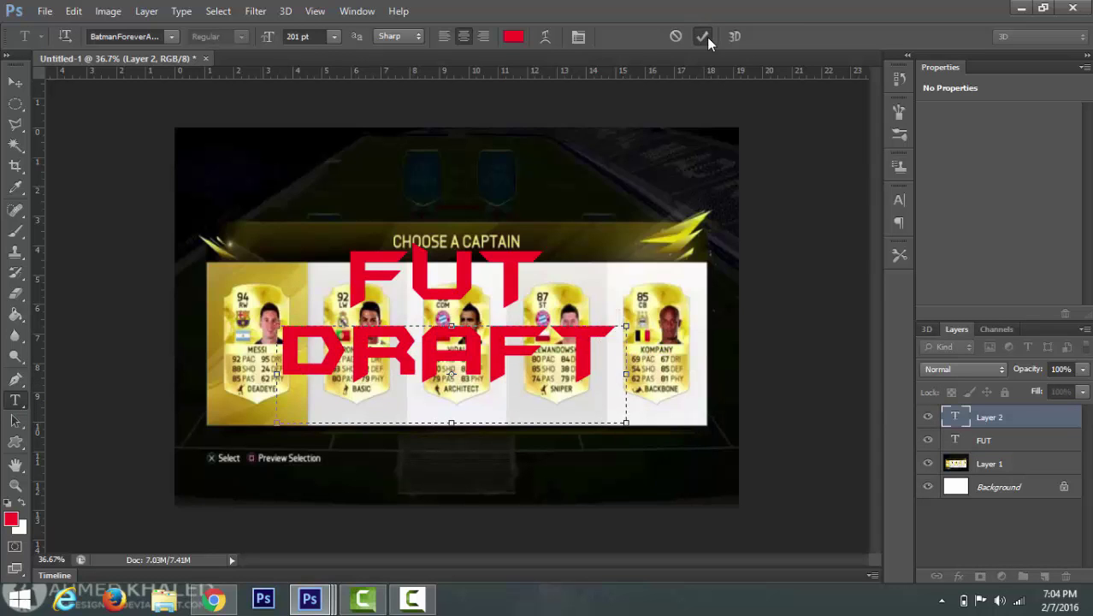
click(702, 37)
Apply a linear gradient overlay to the FUT text, running from grey #7c7474 to white at 90°
right_click(983, 440)
click(730, 88)
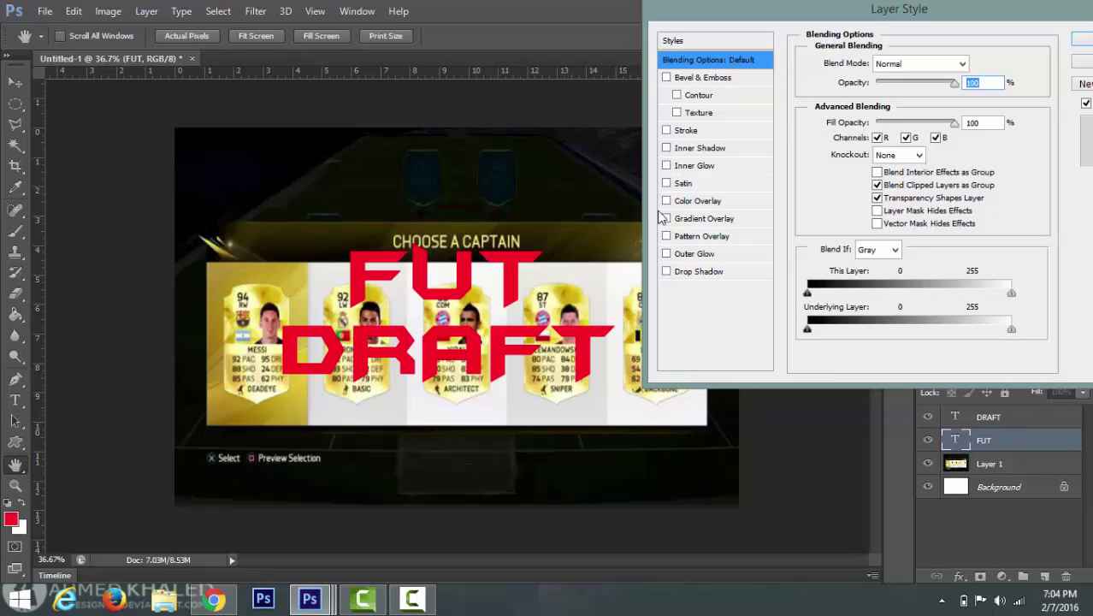
click(672, 221)
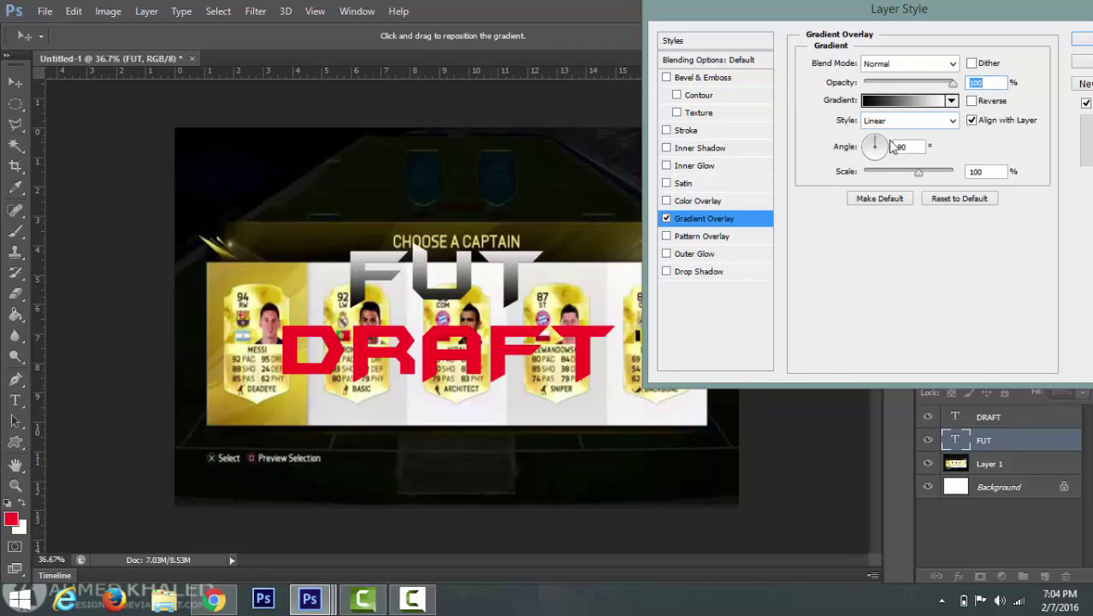
click(907, 100)
click(652, 369)
click(730, 434)
click(635, 148)
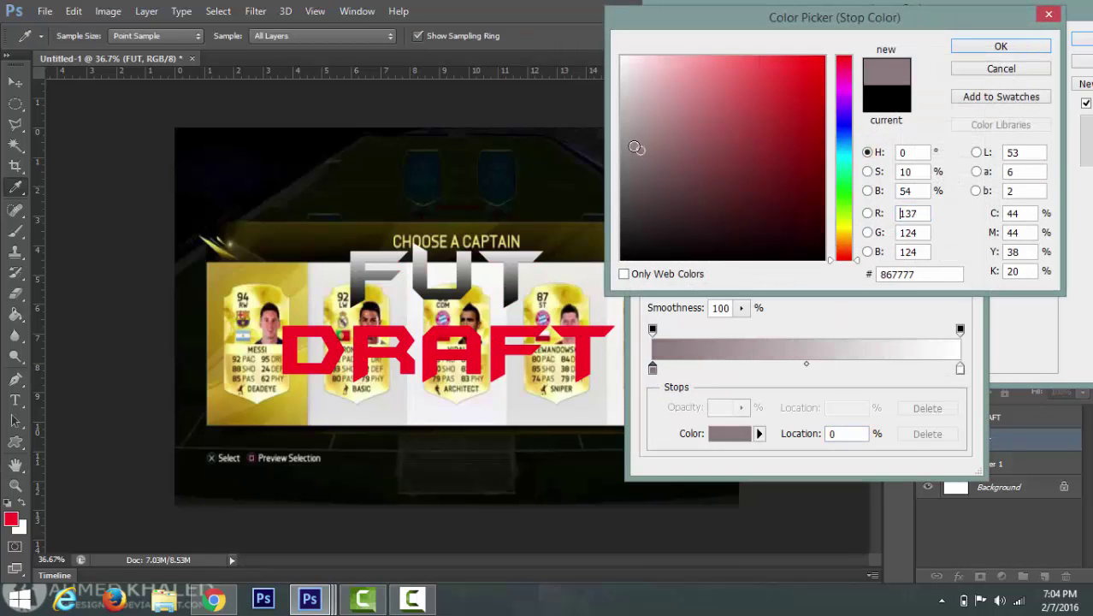
drag(635, 148, 633, 161)
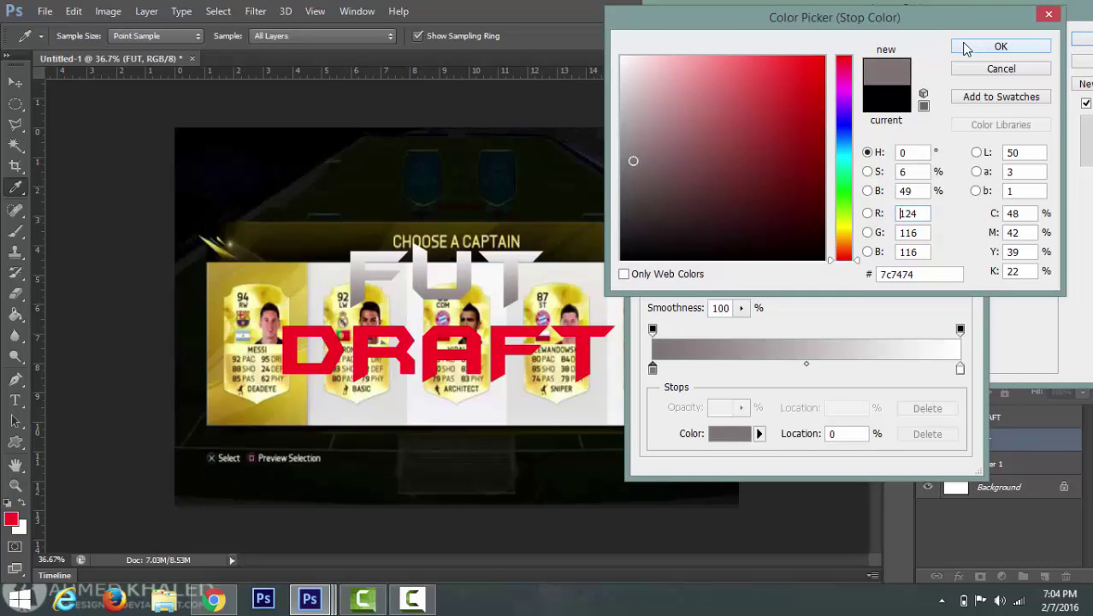
click(966, 47)
click(935, 131)
Add a black outside stroke to the FUT text, thicken it by several pixels, and apply the layer style
click(667, 130)
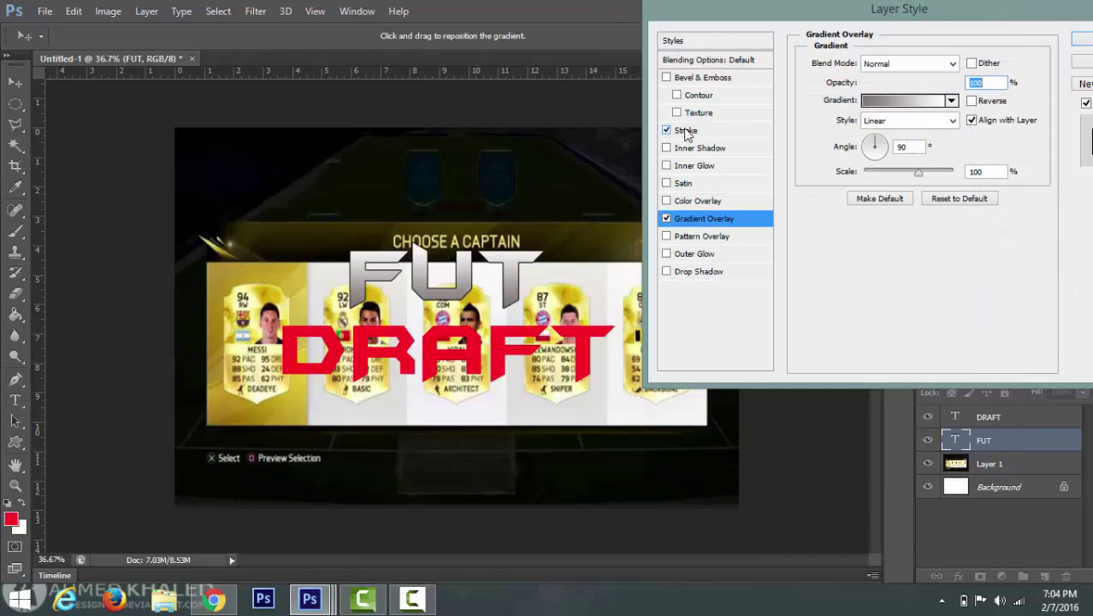
click(686, 132)
key(Up)
key(Up)
key(Up)
key(Up)
key(Up)
key(Up)
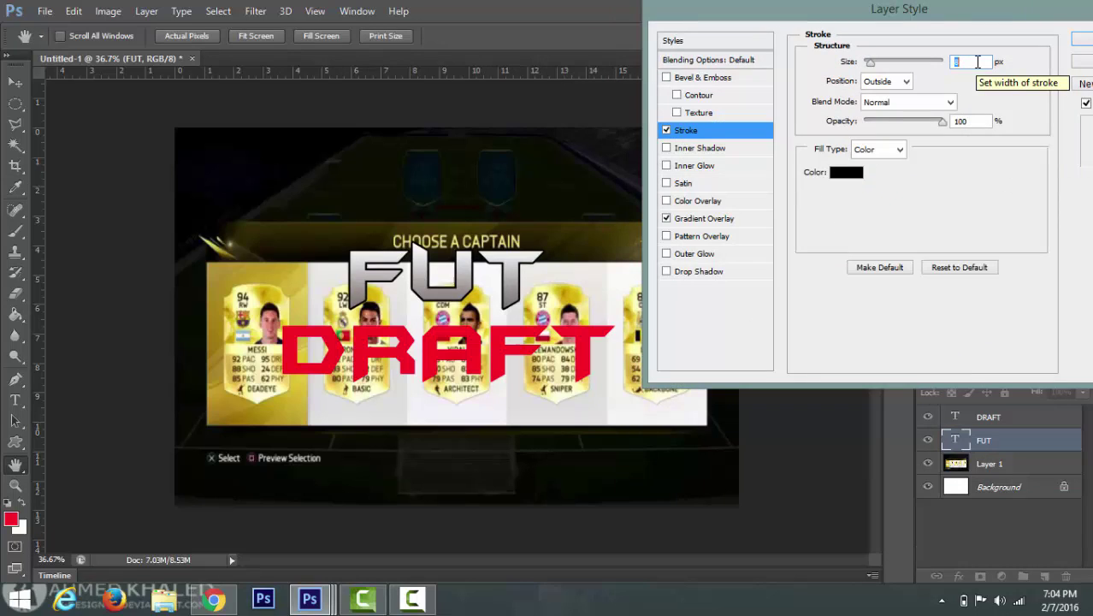
click(1082, 40)
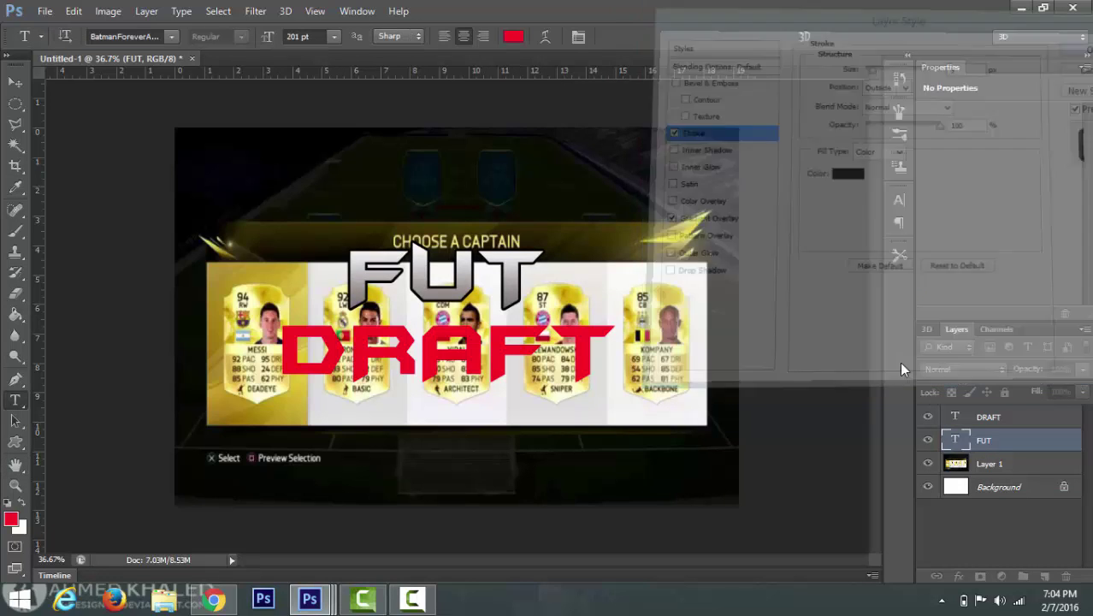
Apply a linear gradient overlay to the DRAFT text using the orange-yellow-orange preset
right_click(1001, 425)
click(744, 92)
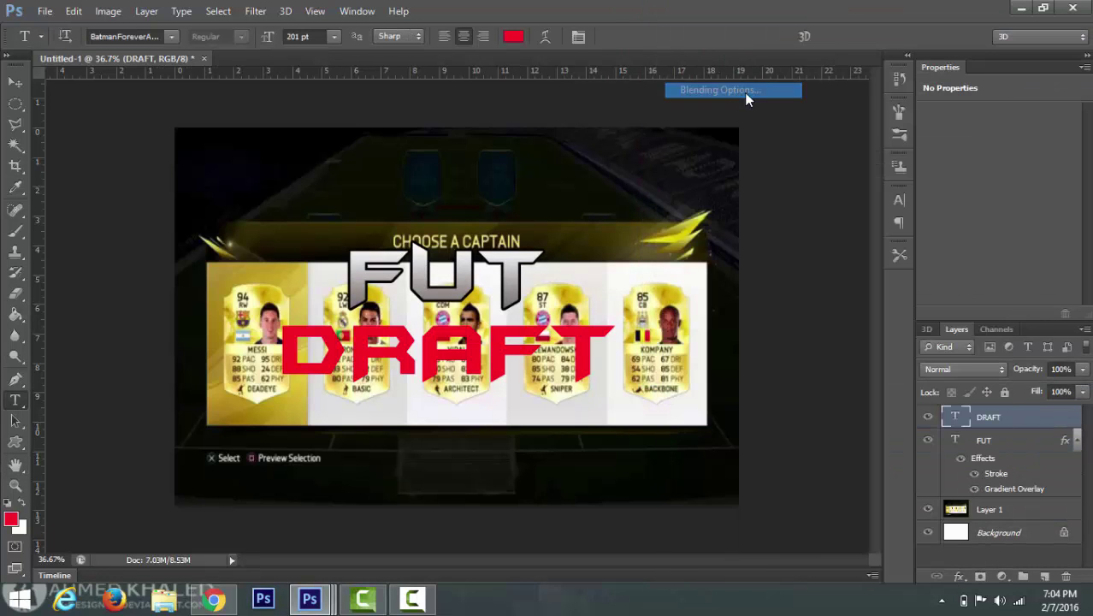
click(668, 217)
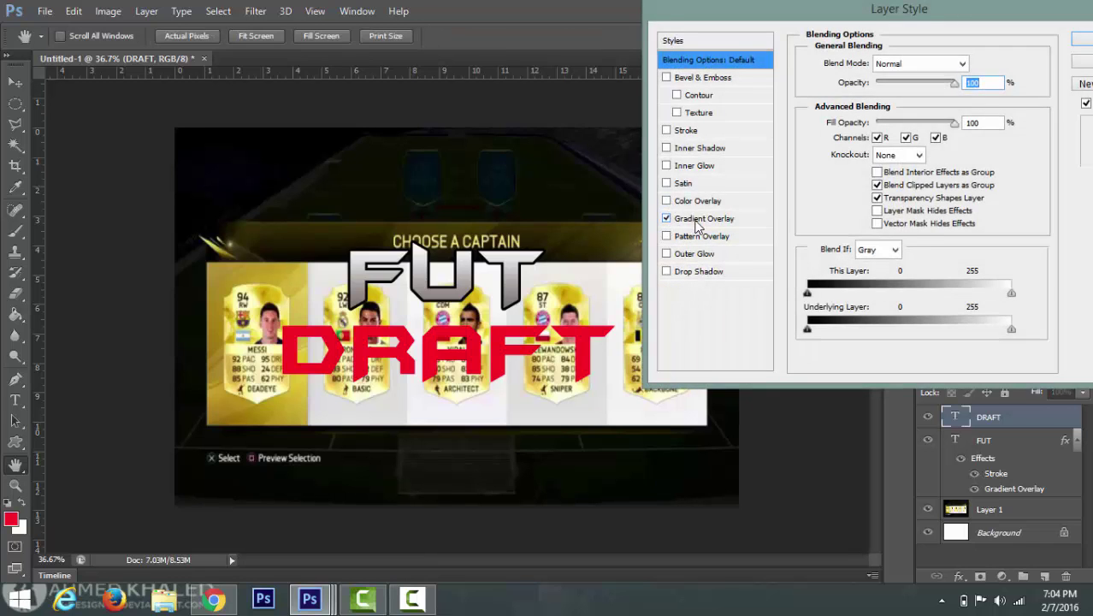
click(704, 218)
click(946, 100)
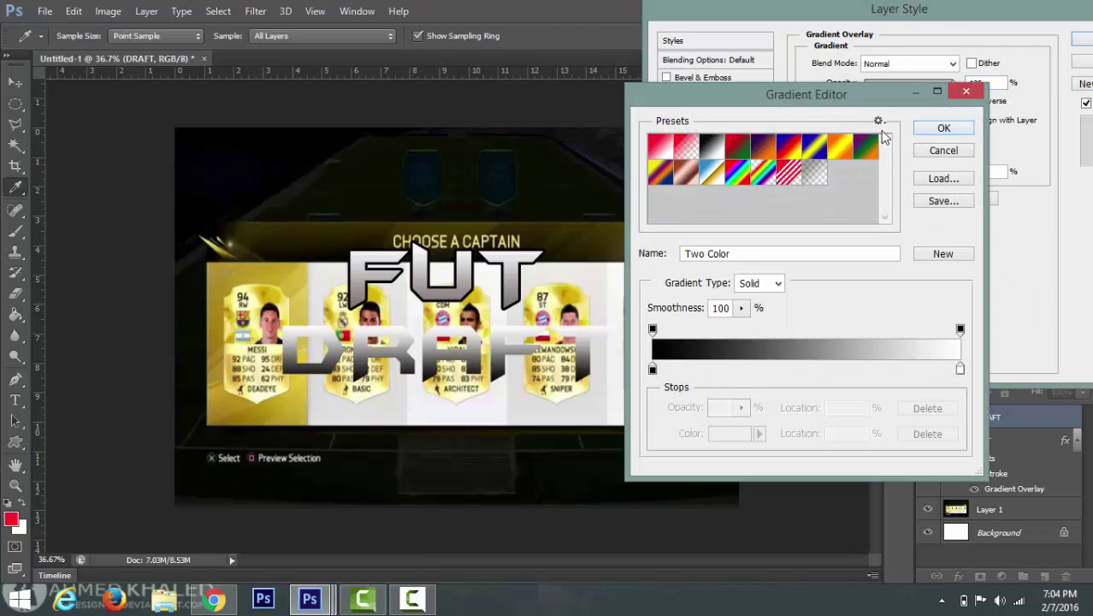
click(842, 154)
click(938, 133)
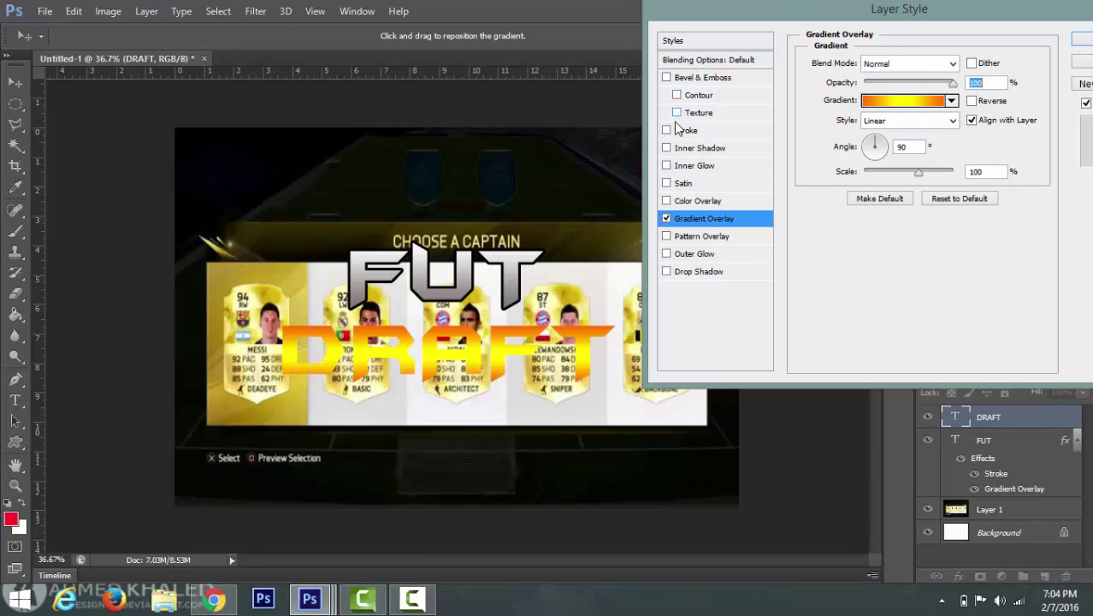
Add a thick black outside stroke to the DRAFT text and apply the layer style
click(666, 129)
click(686, 130)
double_click(976, 61)
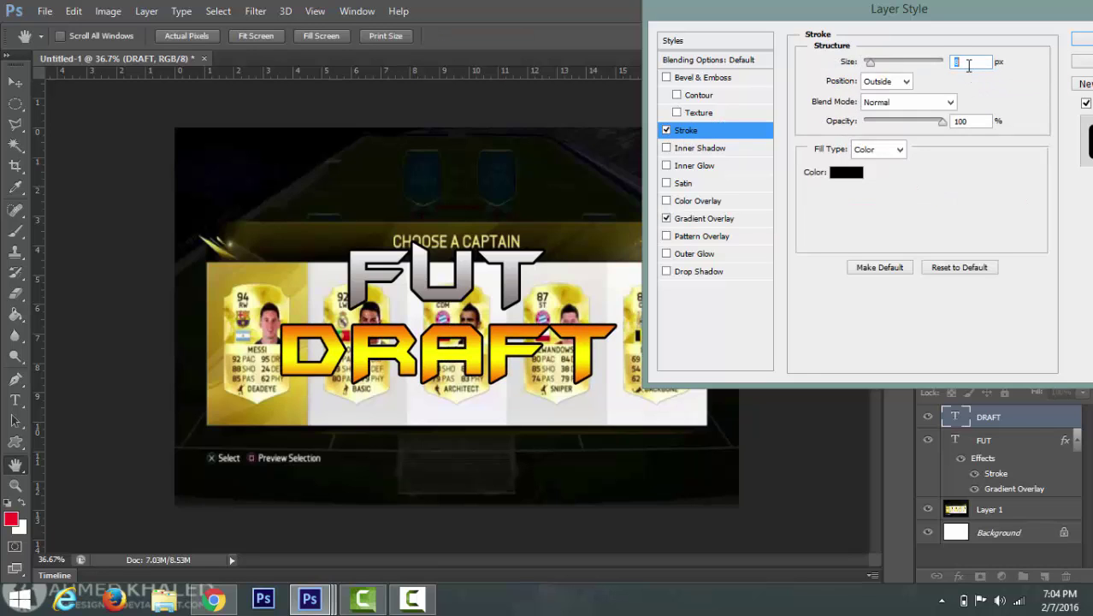
click(1085, 43)
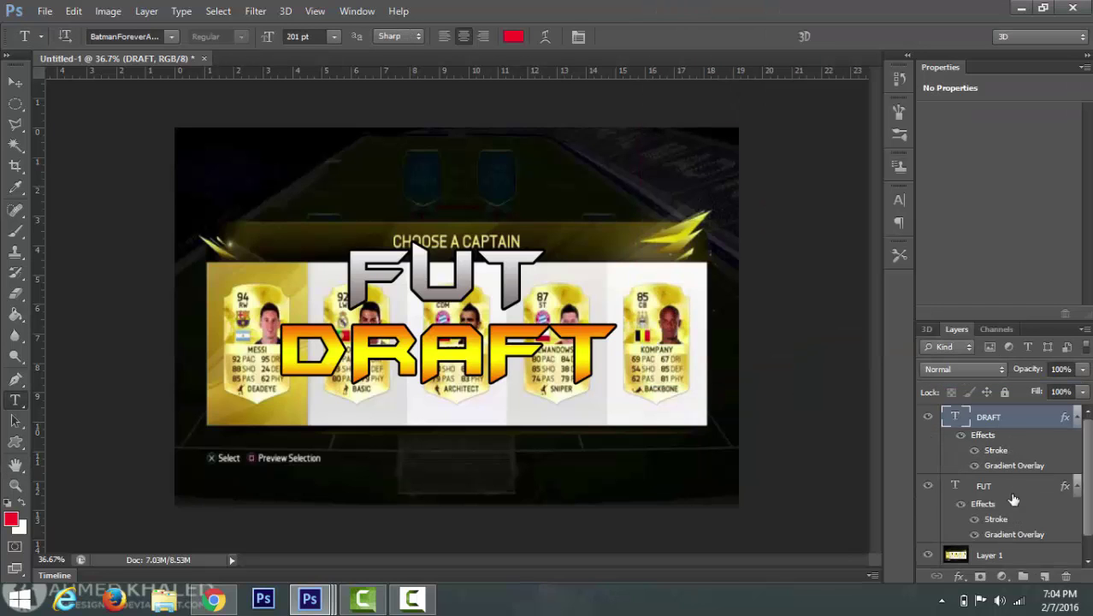
Move the FUT text slightly down and right to about X 967.5, Y 647 px, closer to DRAFT, and select the DRAFT layer
click(998, 487)
key(ctrl+t)
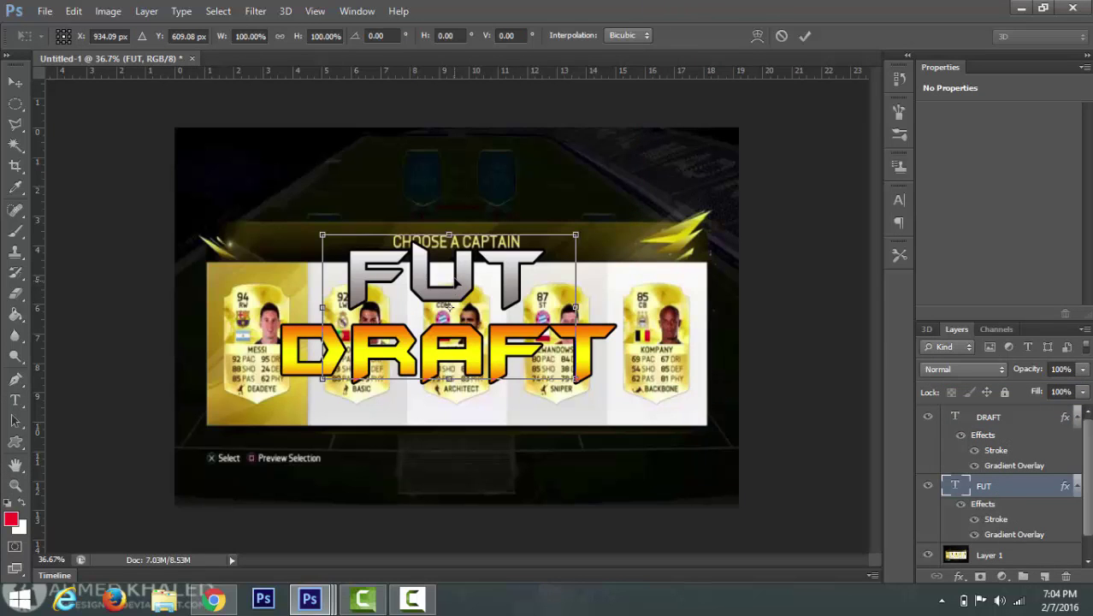
drag(463, 282, 471, 290)
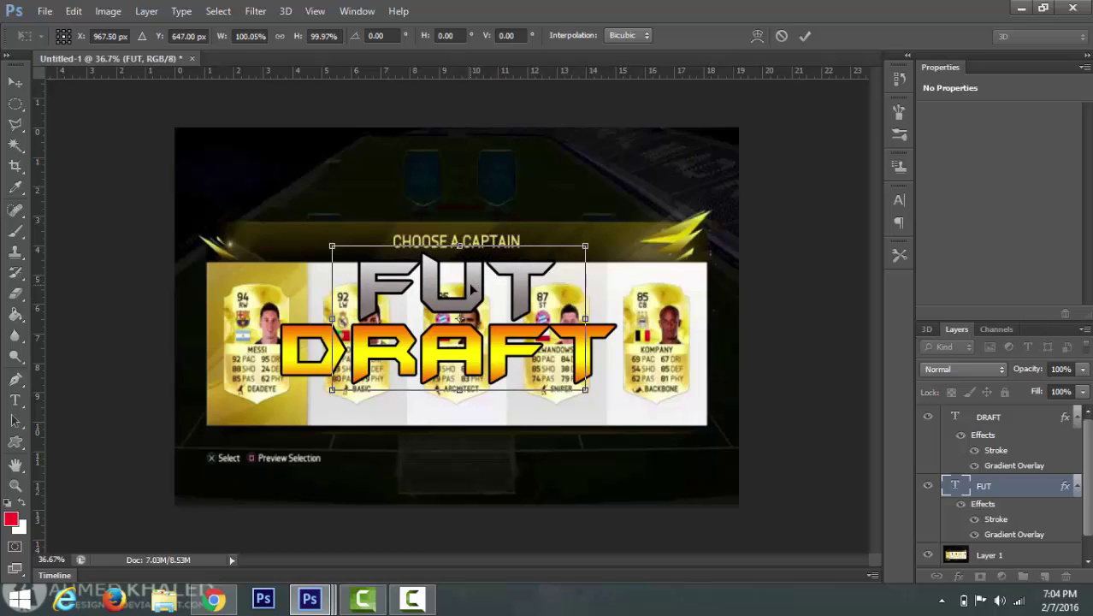
key(Return)
click(983, 421)
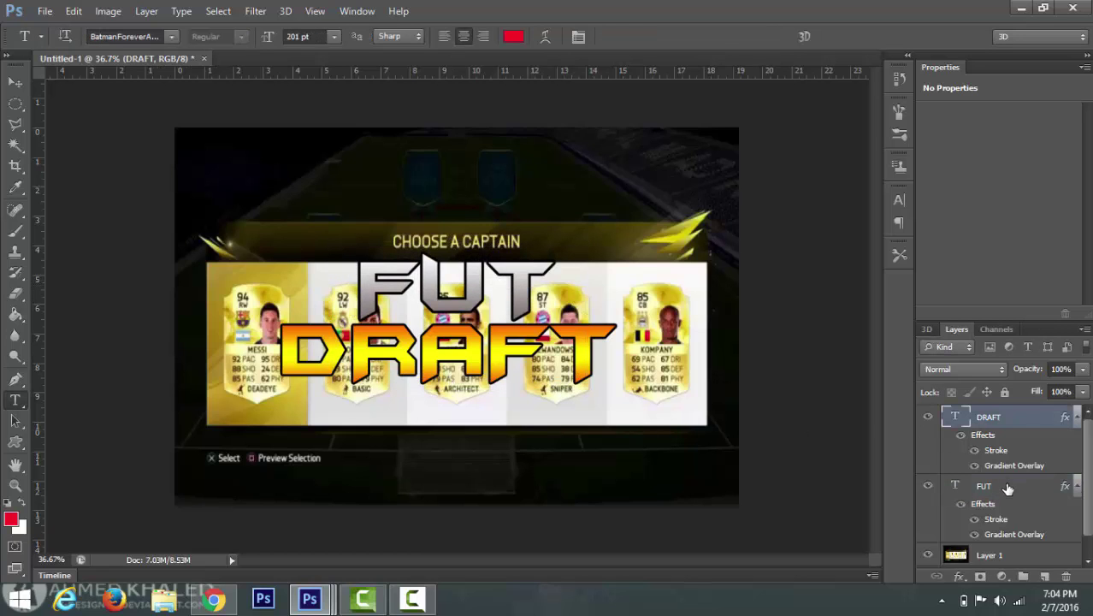
Move the FUT and DRAFT text layers together slightly down and right across the player cards
ctrl+click(1008, 487)
key(ctrl+t)
drag(514, 342, 527, 367)
key(Return)
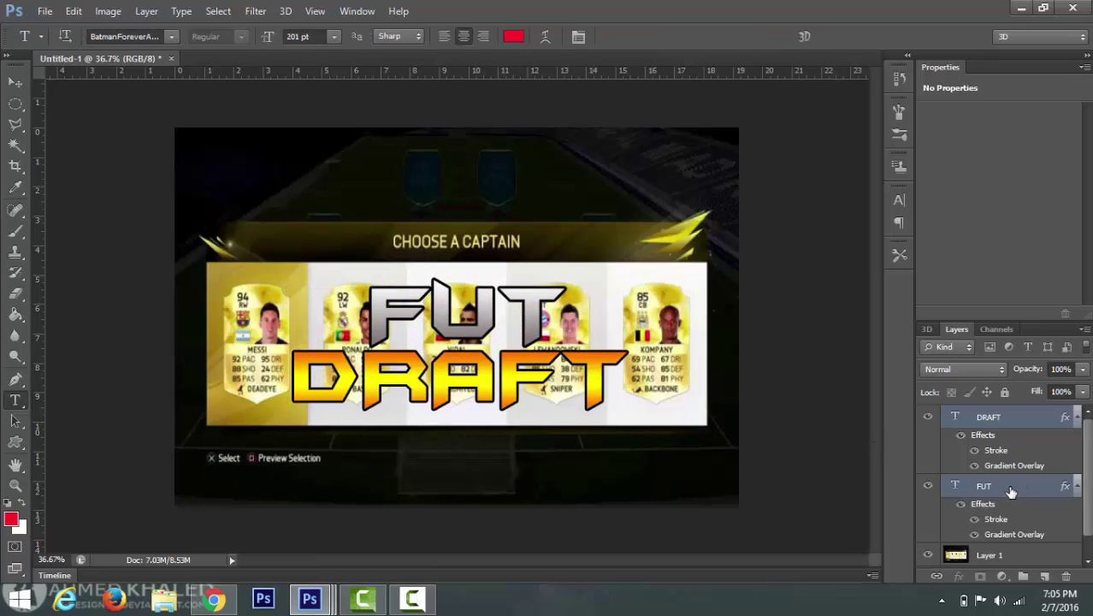
click(1009, 486)
click(1006, 419)
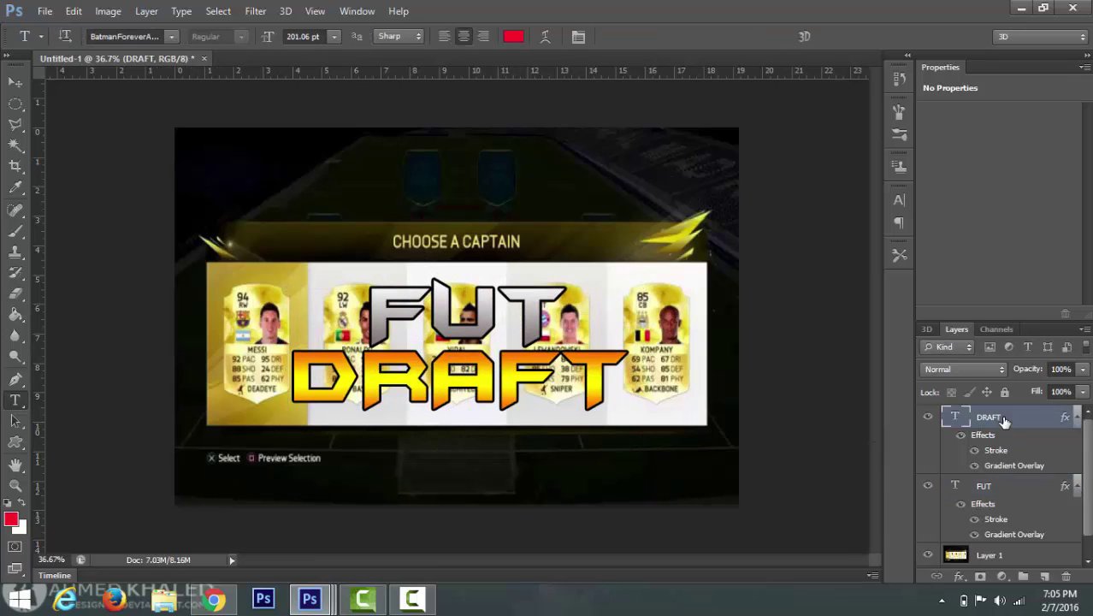
click(1020, 487)
Copy the selected FUT Draft 16 badge from draft.jpg into the thumbnail directly above Layer 1 and minimise the draft.jpg window
click(1006, 555)
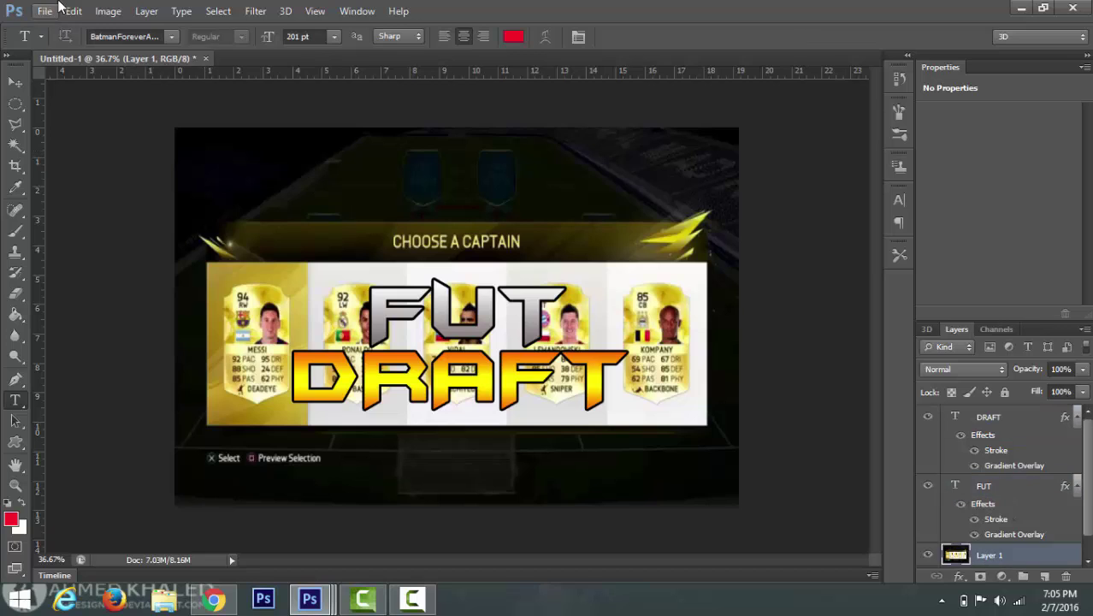
click(47, 17)
click(47, 18)
mouse_move(307, 604)
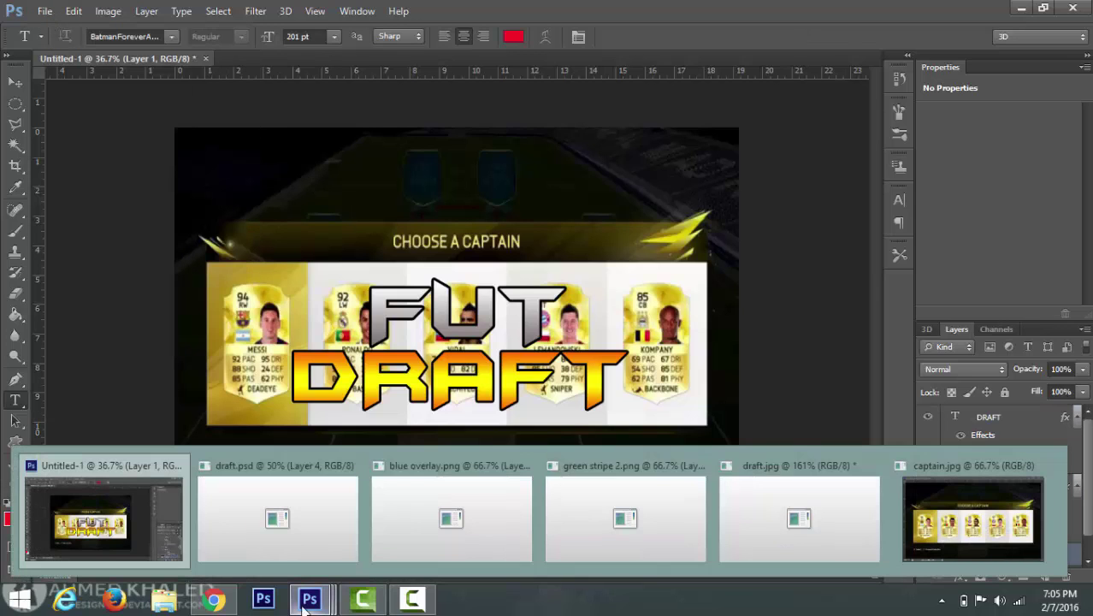
mouse_move(288, 513)
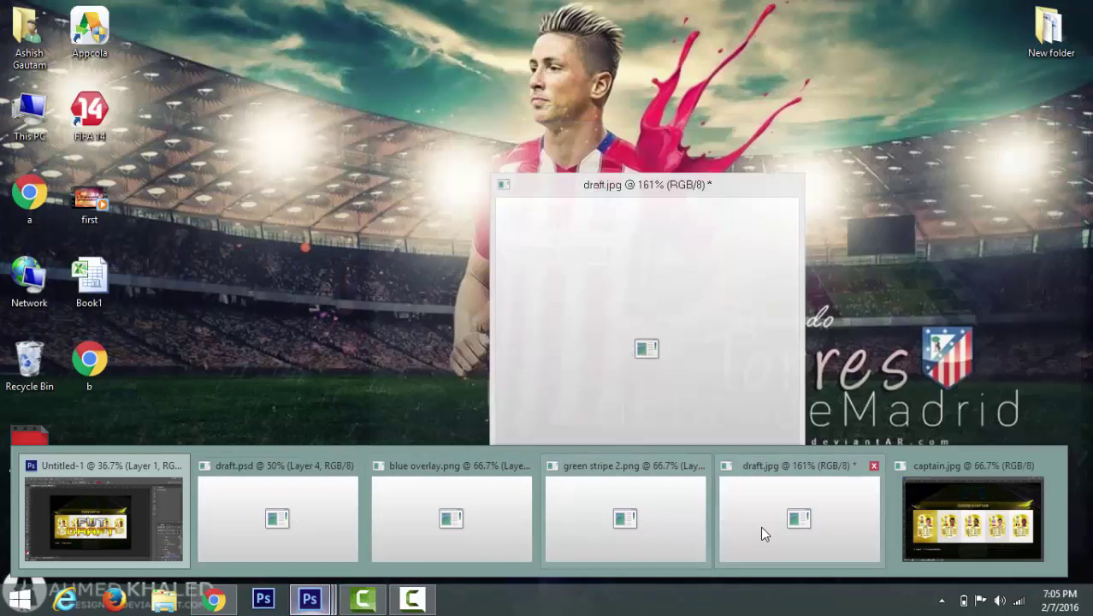
click(761, 526)
click(15, 81)
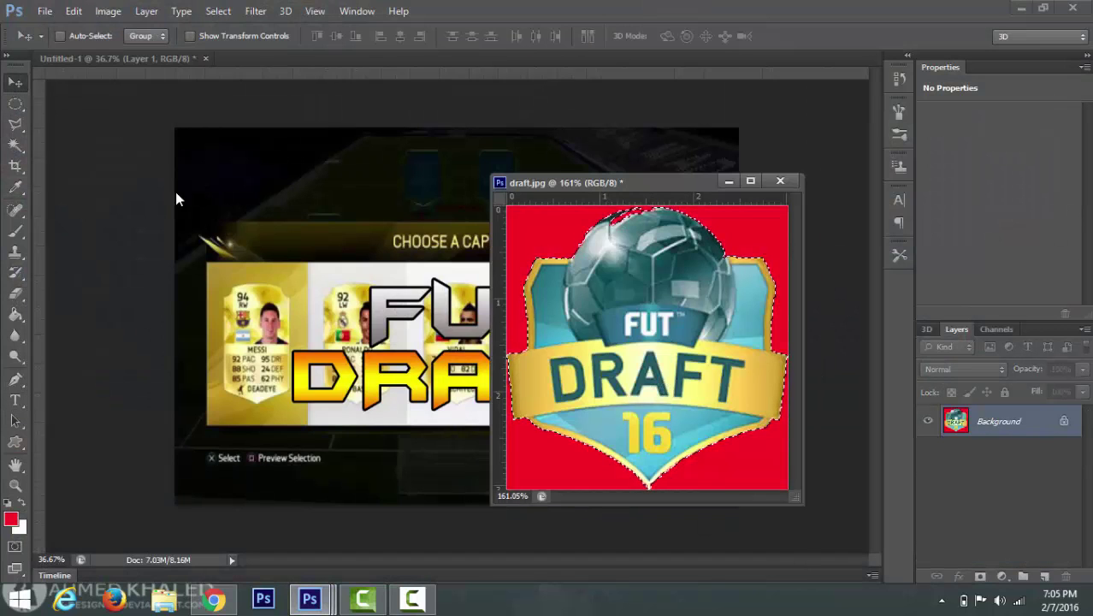
drag(599, 325, 392, 328)
click(730, 184)
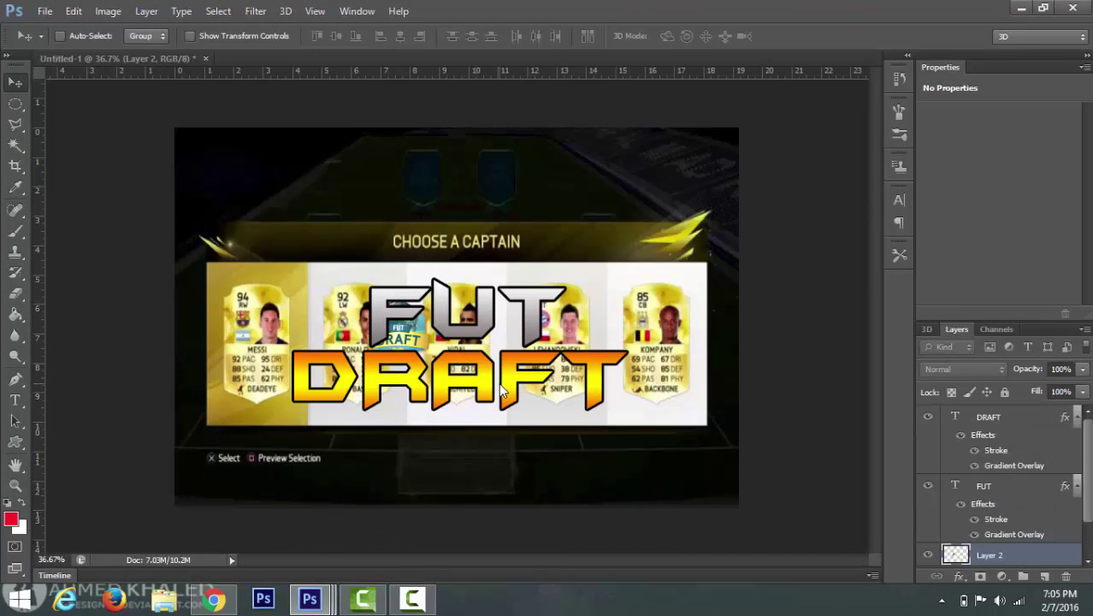
Scale the FUT Draft badge to about 170% width and 199% height and centre it just above the FUT text
key(ctrl+t)
drag(428, 368, 539, 345)
drag(505, 296, 485, 237)
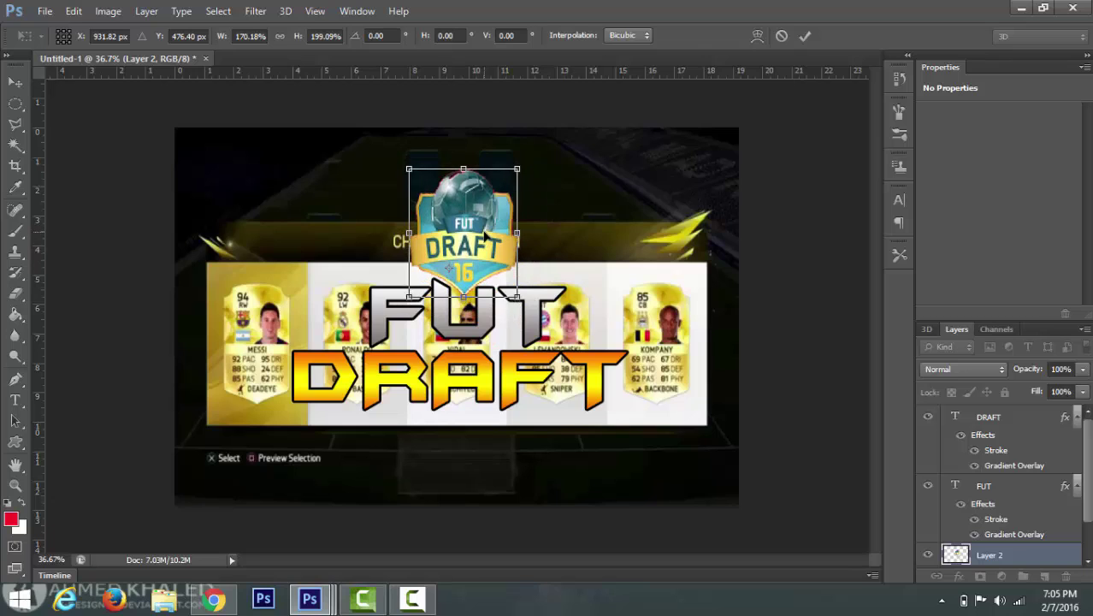
key(shift+Up)
key(shift+Up)
key(shift+Up)
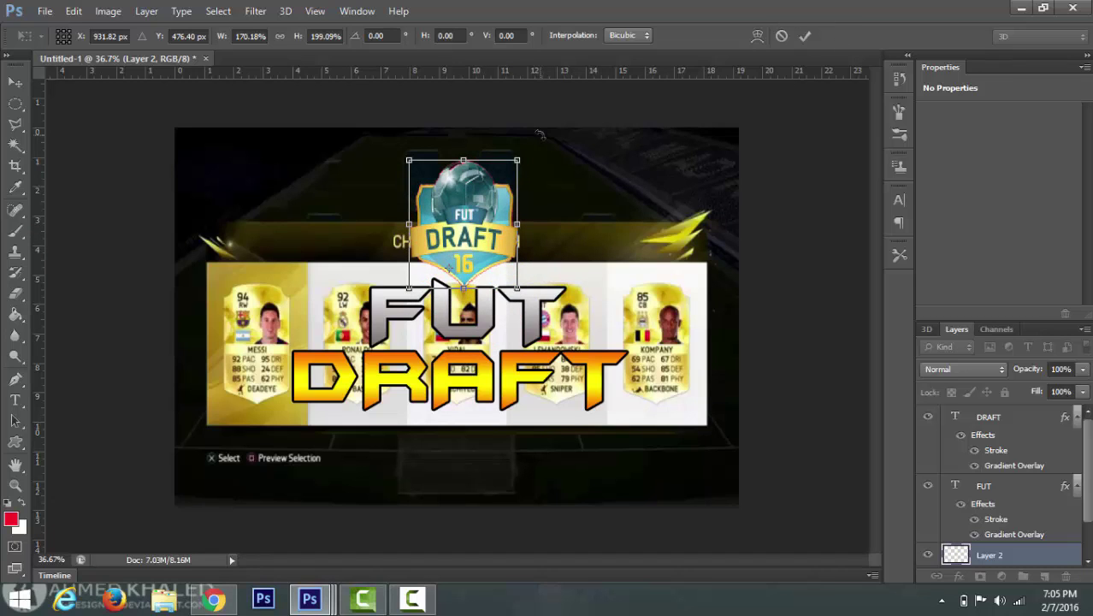
key(shift+Down)
key(Down)
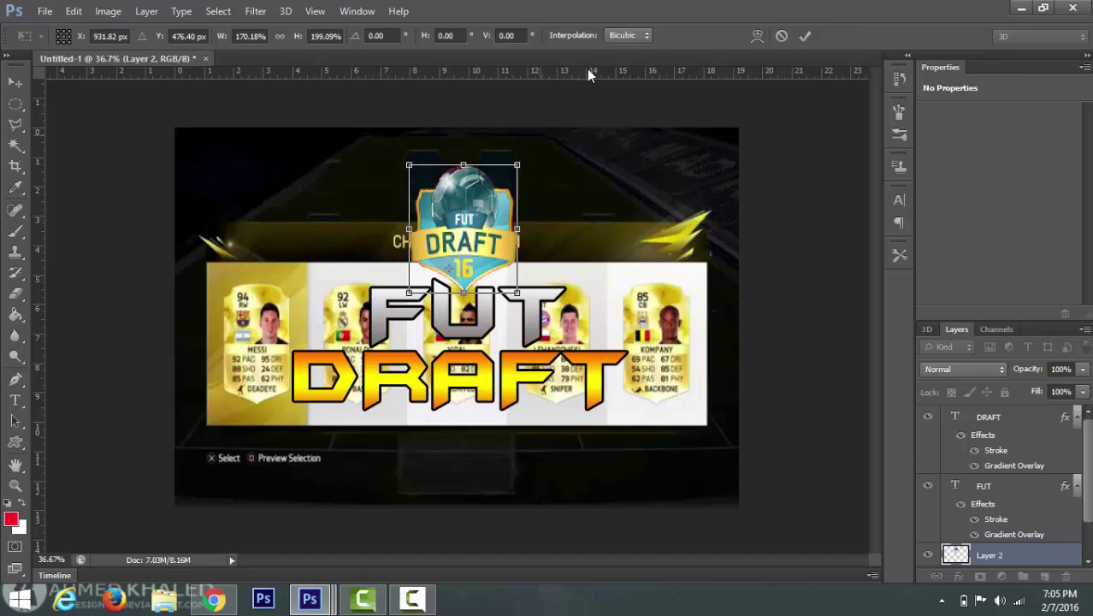
click(804, 37)
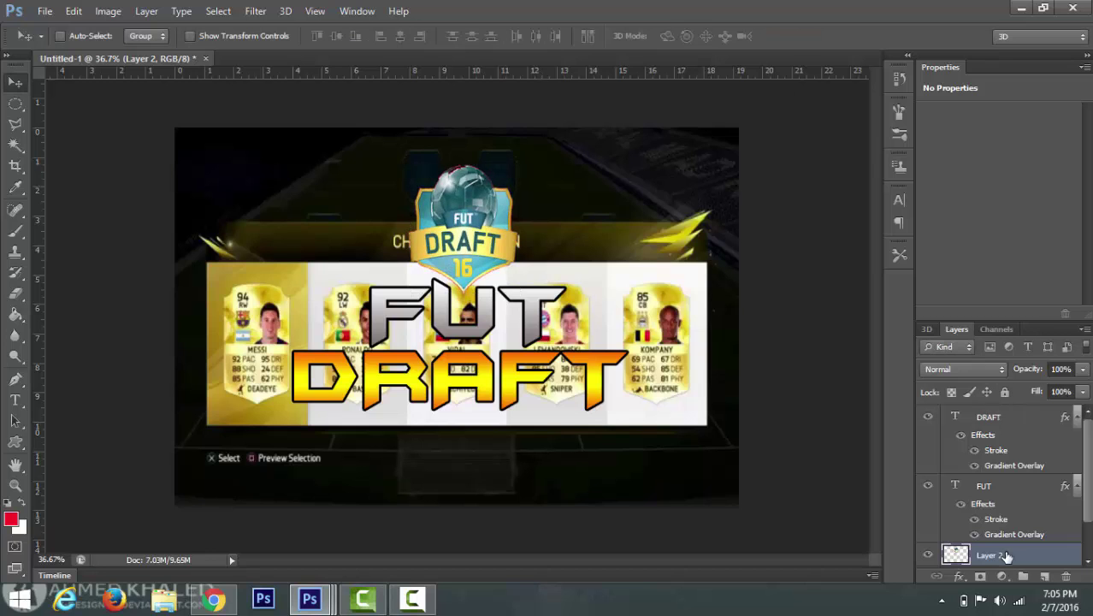
Add a thickened inside stroke in light grey eae6e6 to the badge on Layer 2 and apply the layer style
right_click(1007, 556)
click(681, 188)
click(685, 130)
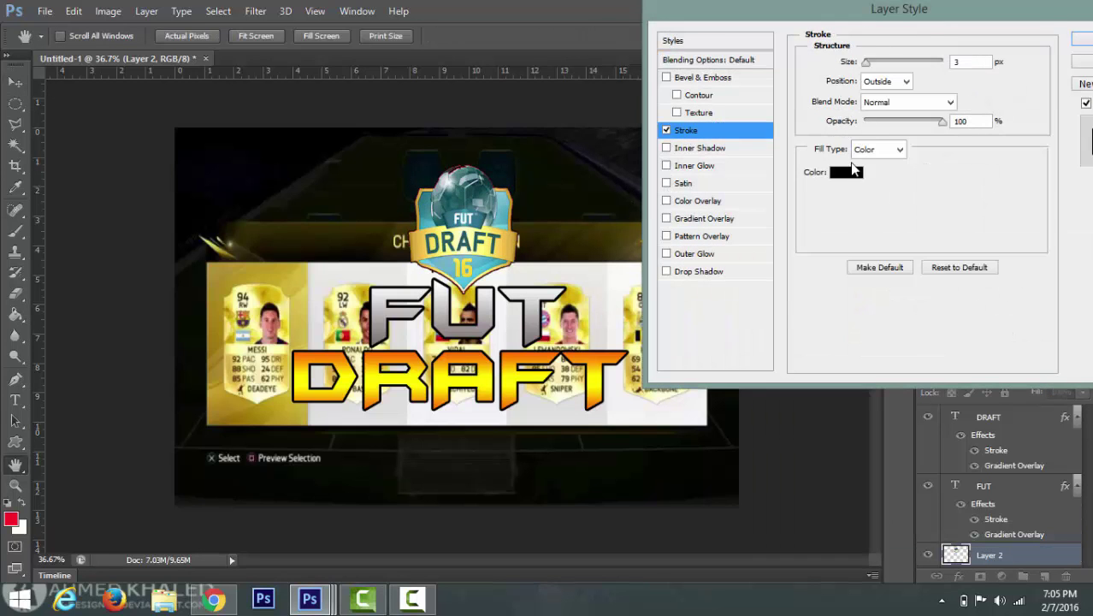
click(848, 176)
click(624, 73)
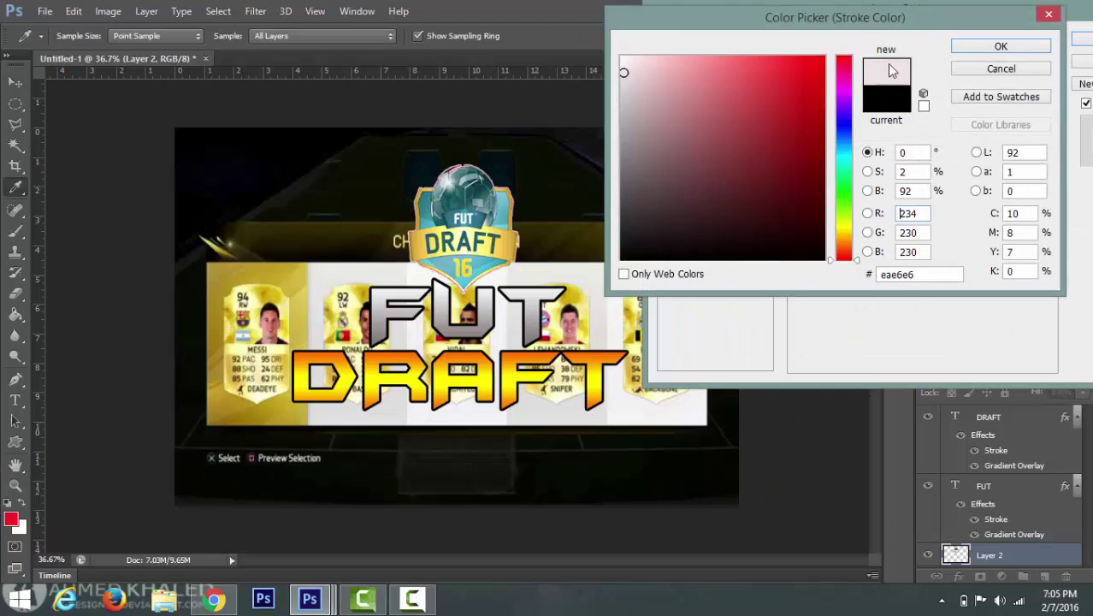
click(990, 47)
click(905, 81)
click(881, 112)
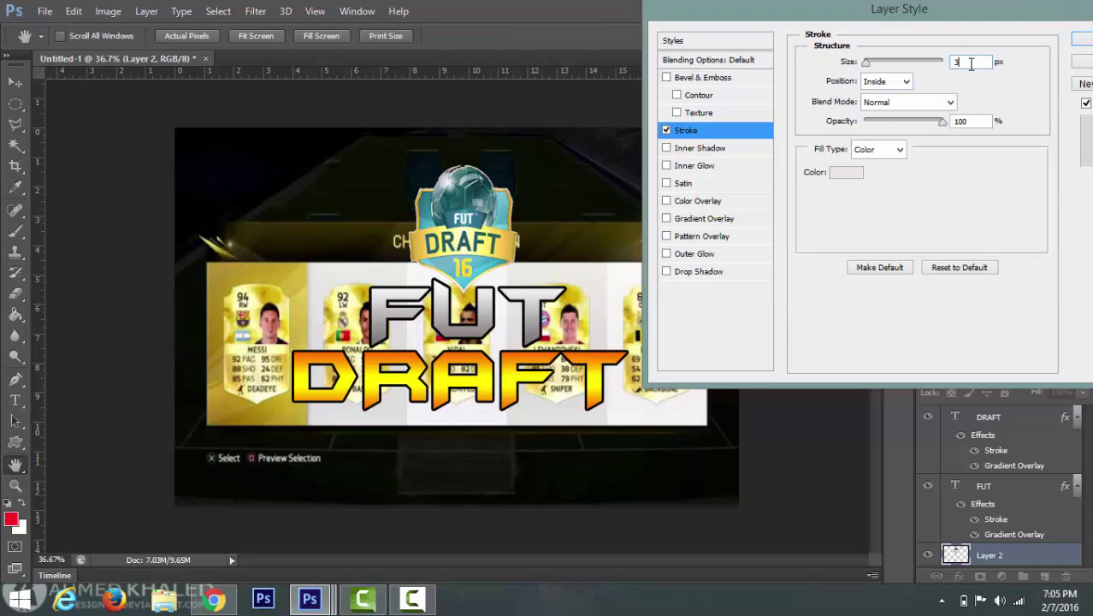
key(Up)
key(Up)
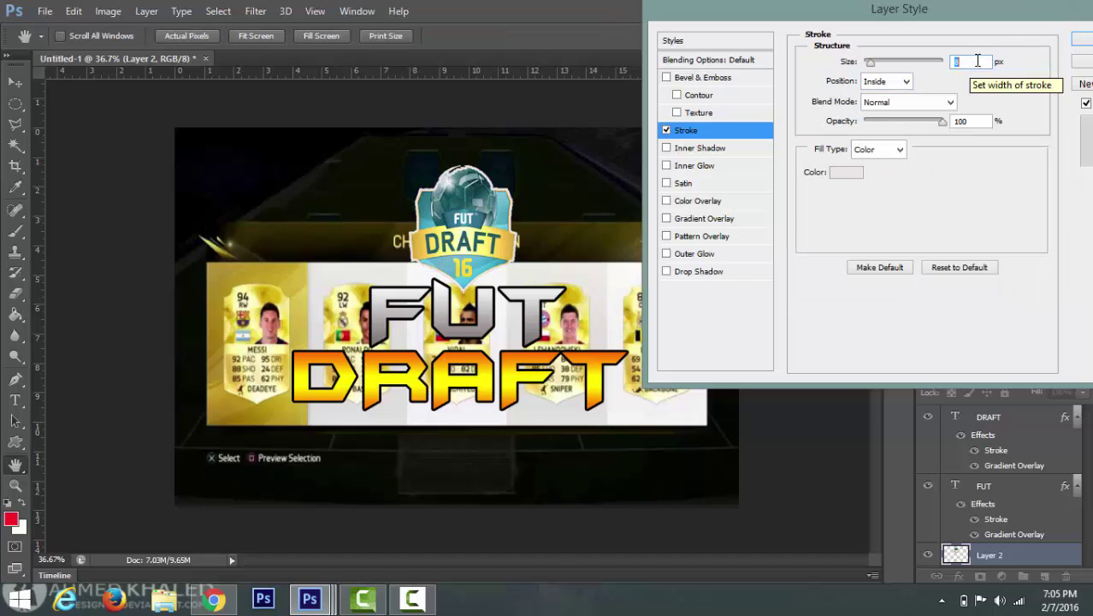
click(1085, 41)
Merge the FUT and DRAFT text layers into a single layer
click(1002, 485)
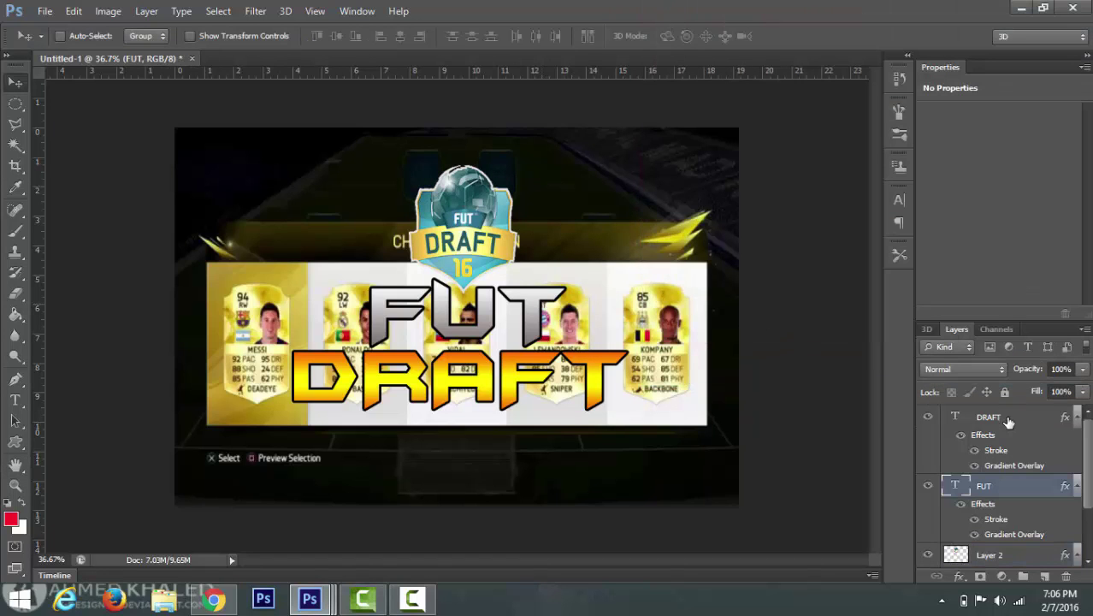
shift+click(1007, 420)
key(ctrl+e)
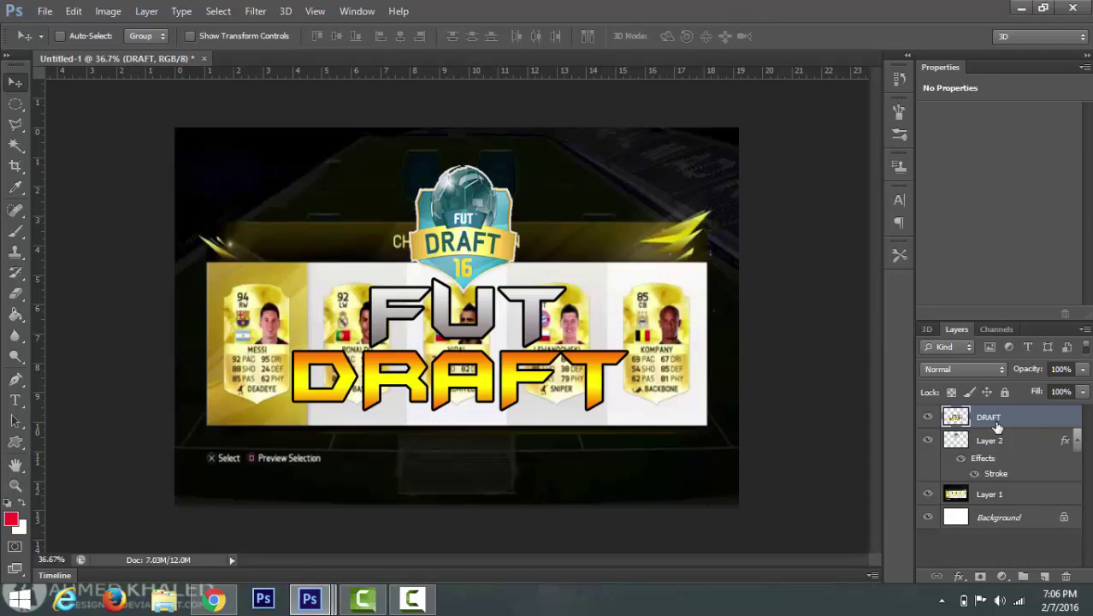
Warp the merged FUT DRAFT title by pulling its four corners outward and bending its middle slightly down, and commit the warp
key(ctrl+t)
right_click(583, 365)
click(580, 210)
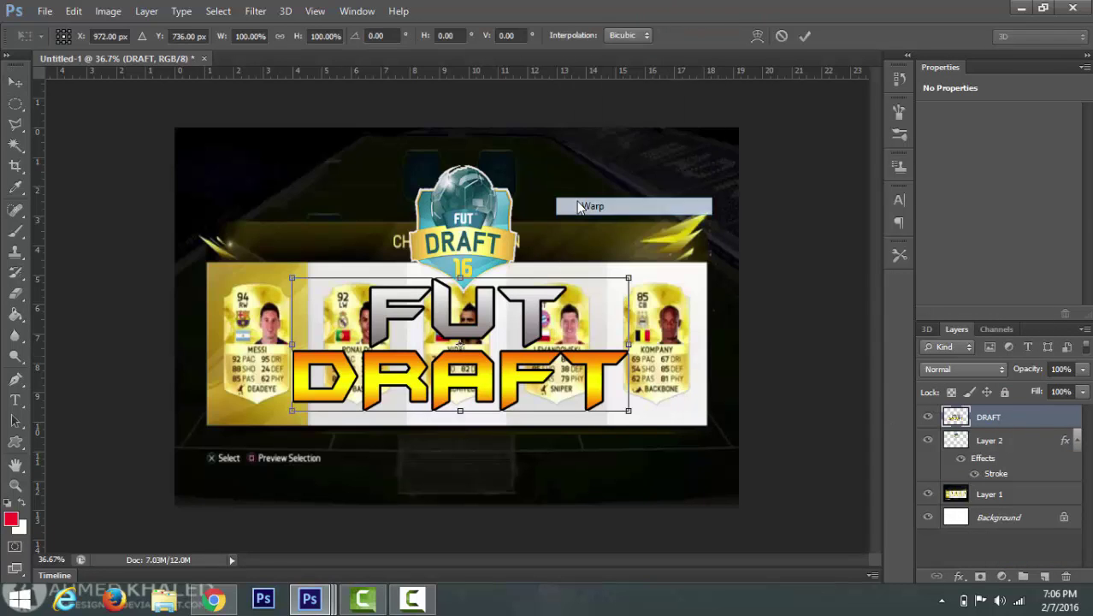
drag(629, 275, 630, 240)
drag(290, 276, 266, 231)
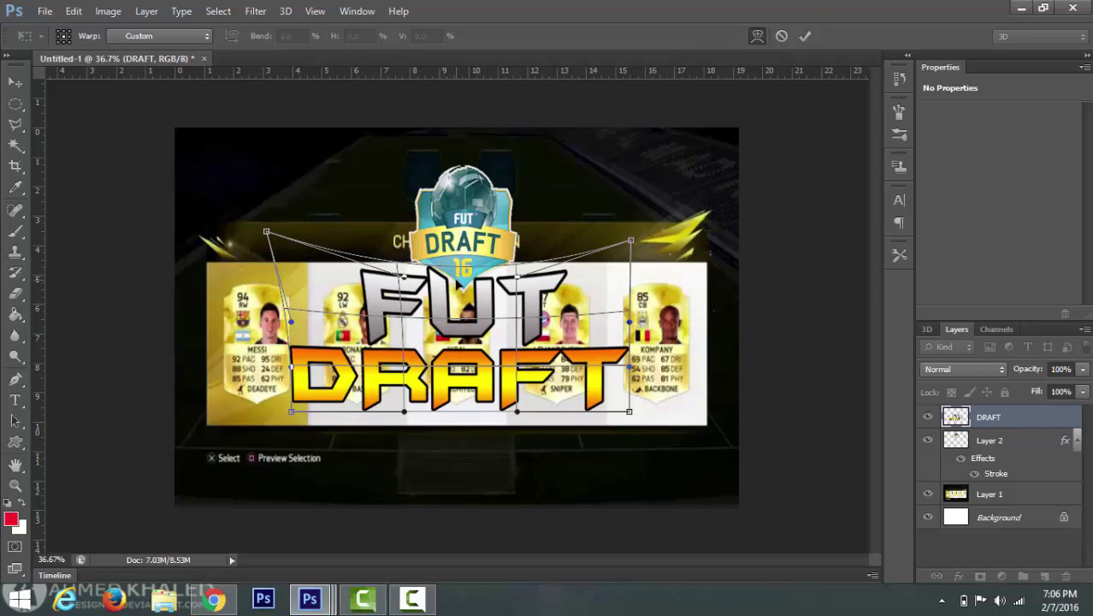
drag(467, 283, 471, 292)
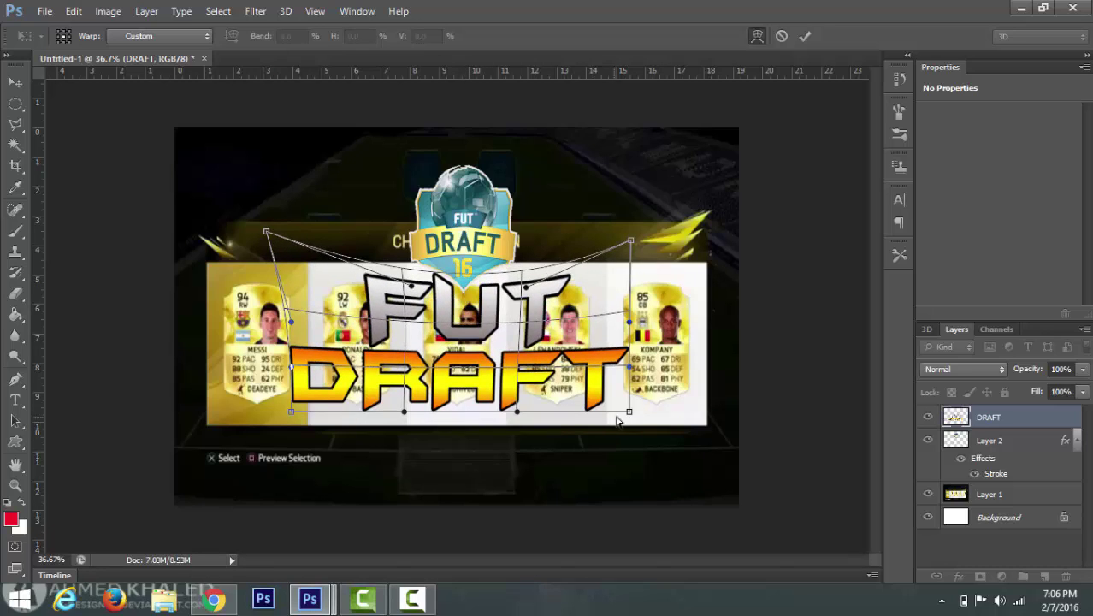
drag(631, 413, 654, 430)
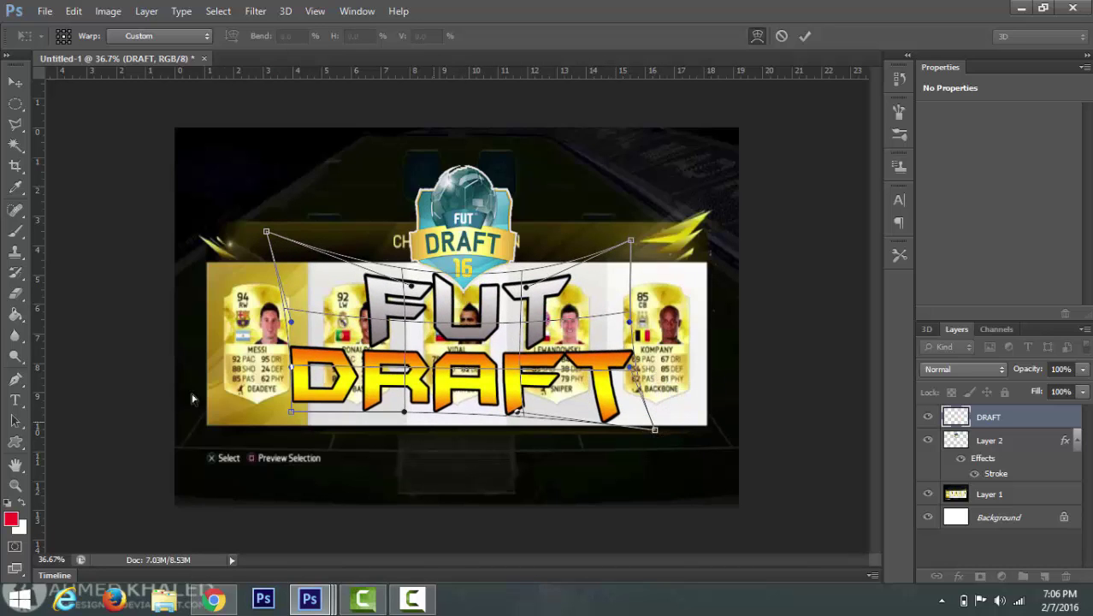
drag(292, 411, 272, 432)
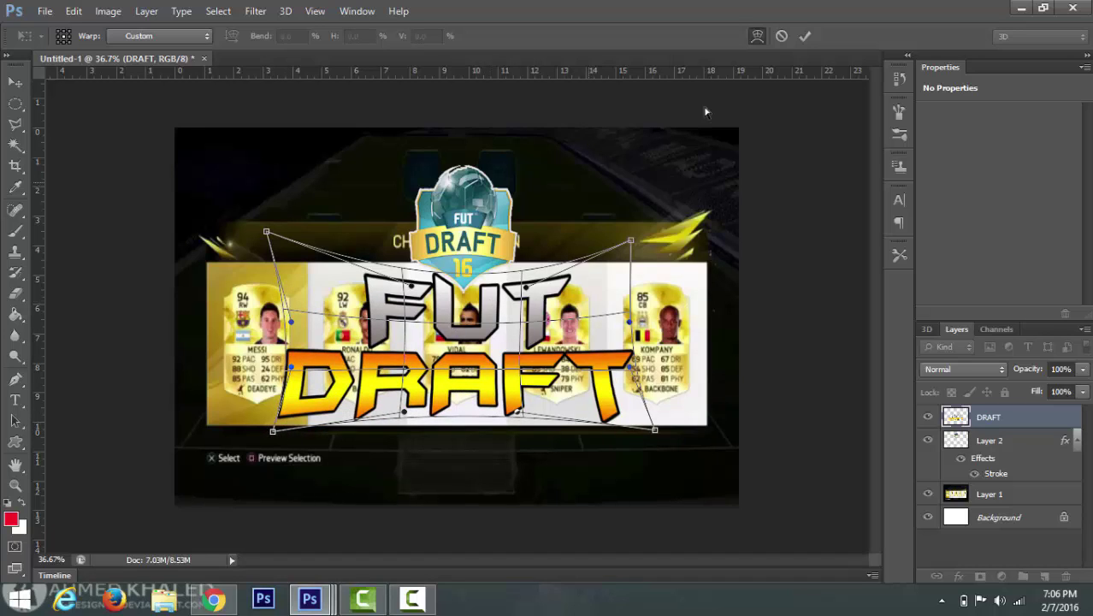
click(805, 37)
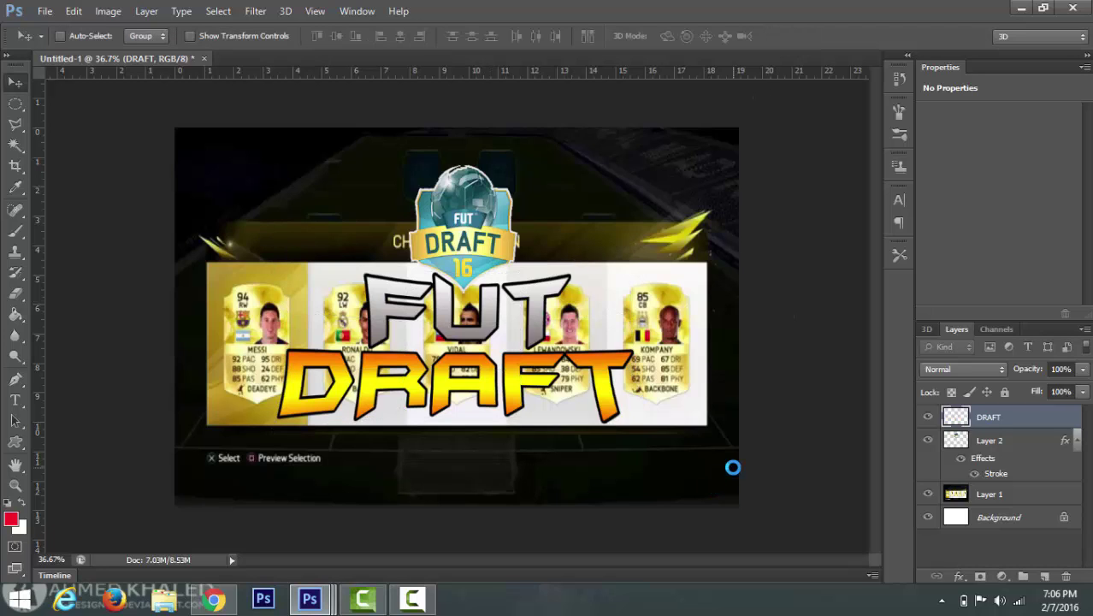
Blur the captain-selection background on Layer 1 by reapplying the last Gaussian Blur filter several times
click(998, 517)
click(996, 501)
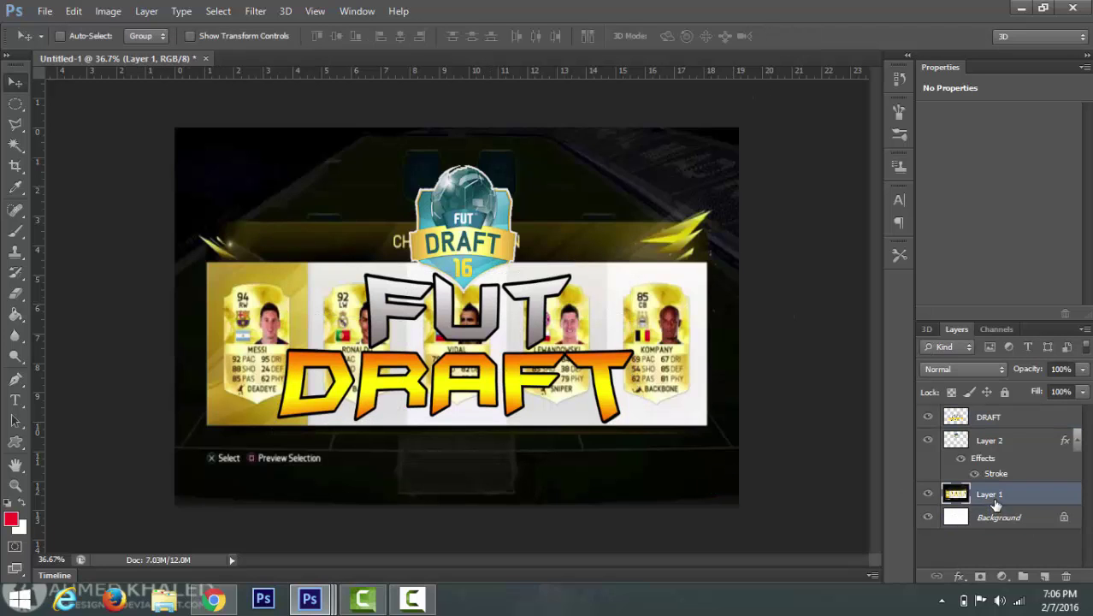
click(248, 12)
click(265, 30)
click(258, 13)
click(258, 12)
click(259, 13)
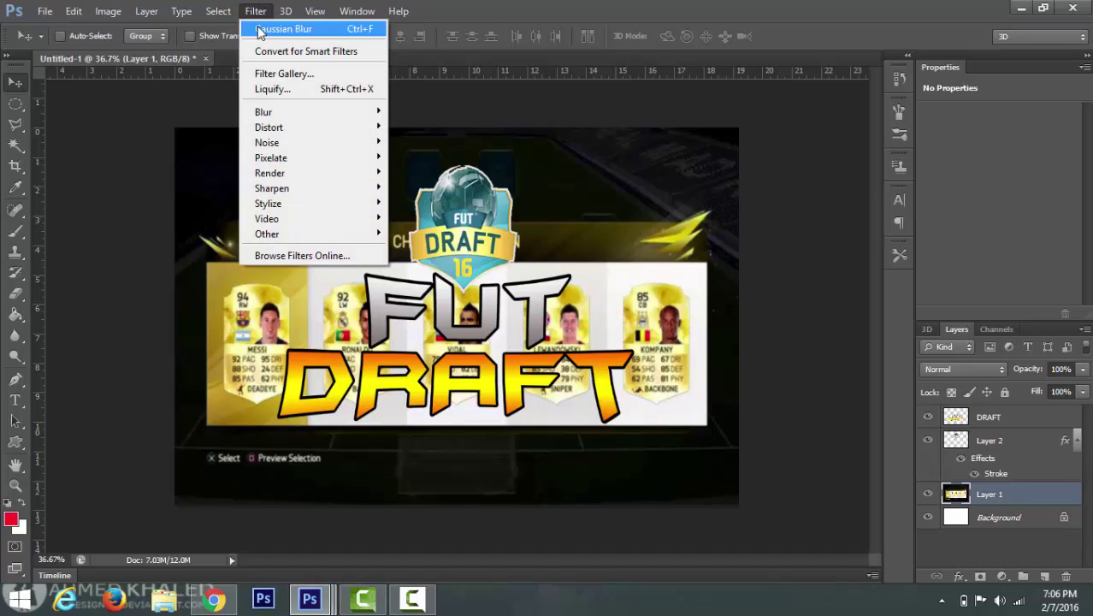
click(257, 12)
click(257, 12)
click(259, 27)
click(257, 12)
click(259, 28)
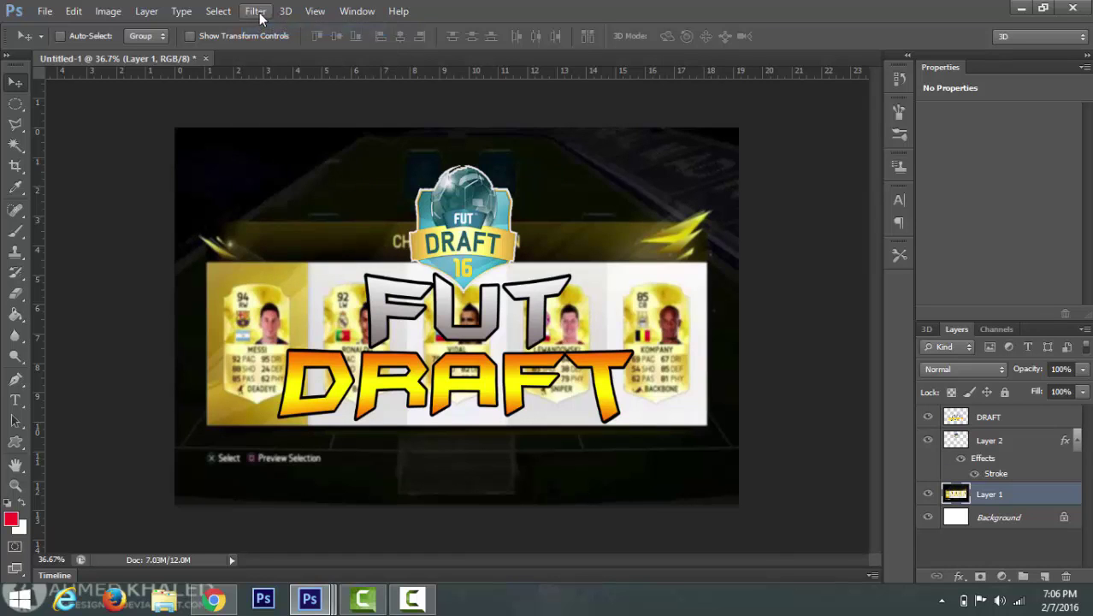
click(257, 12)
click(259, 28)
Add a drop shadow to the merged FUT DRAFT title with a distance of 12 px
right_click(1003, 415)
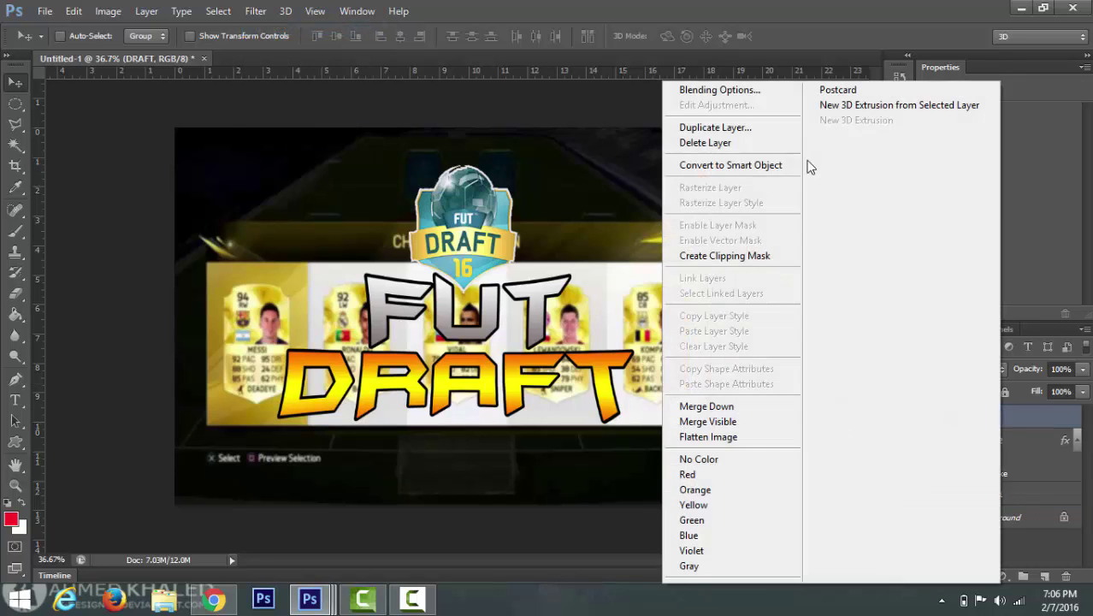
click(658, 291)
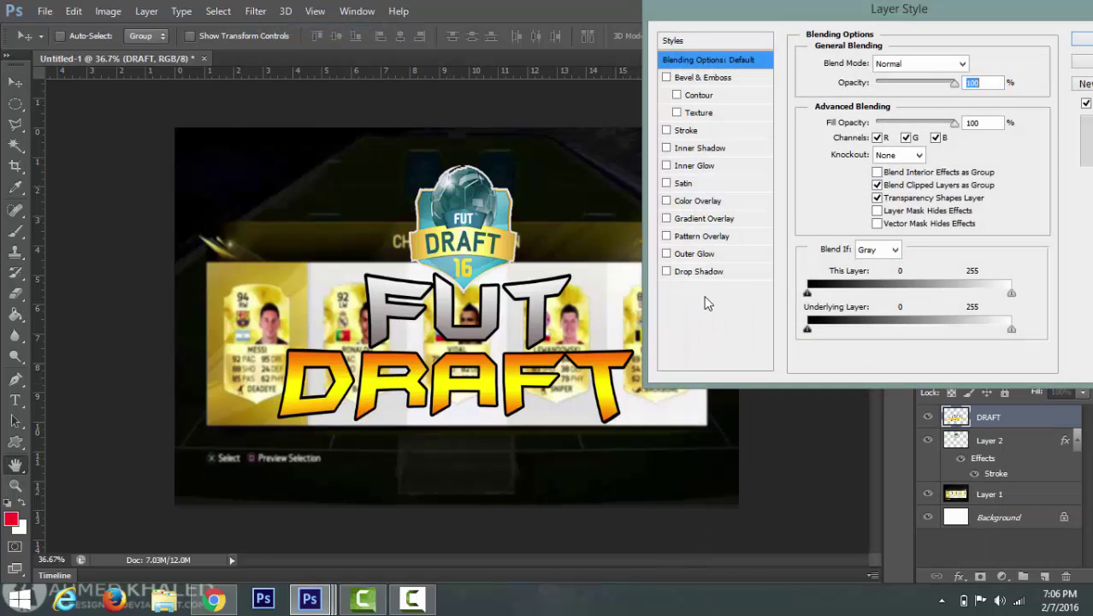
click(682, 274)
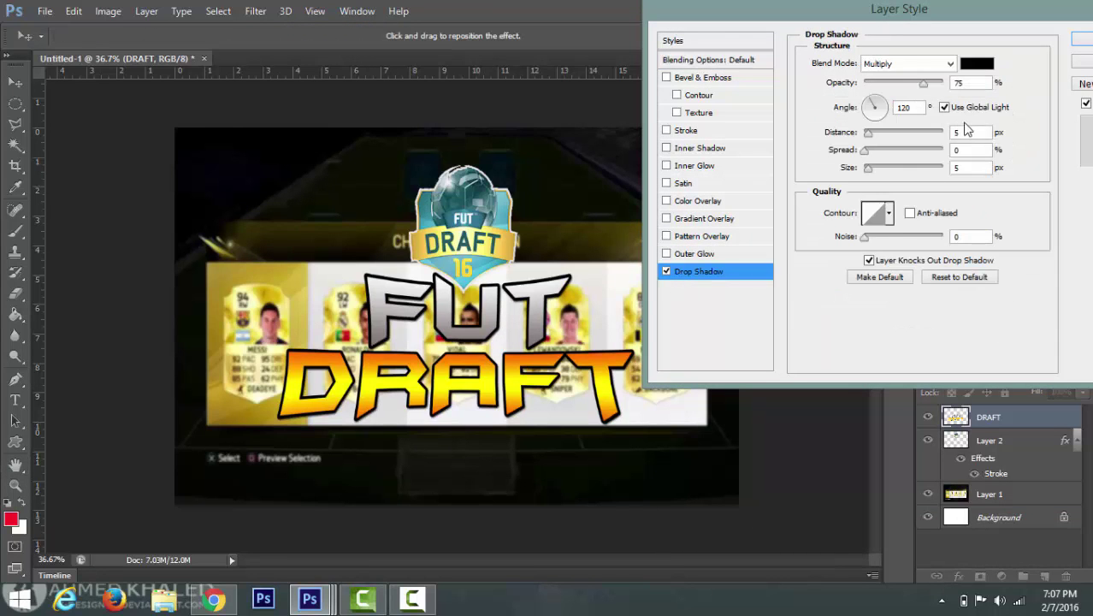
key(Up)
key(Up)
key(Up)
key(Up)
key(Up)
key(Up)
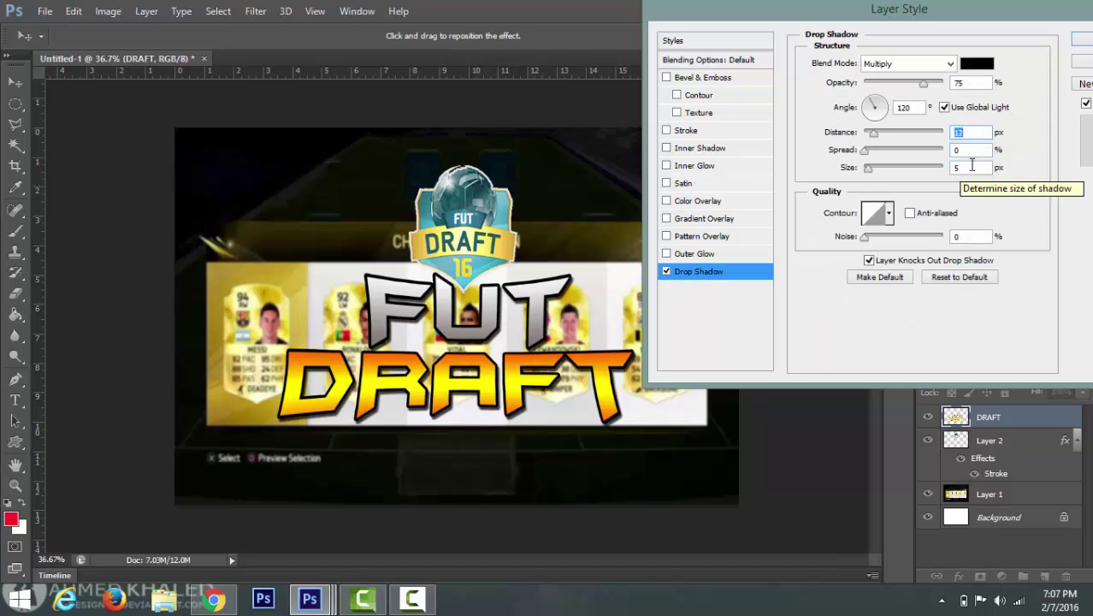
Set the title's drop shadow spread to 11%, increase its size by several pixels, and apply the layer style
click(981, 151)
key(Up)
key(Up)
key(Up)
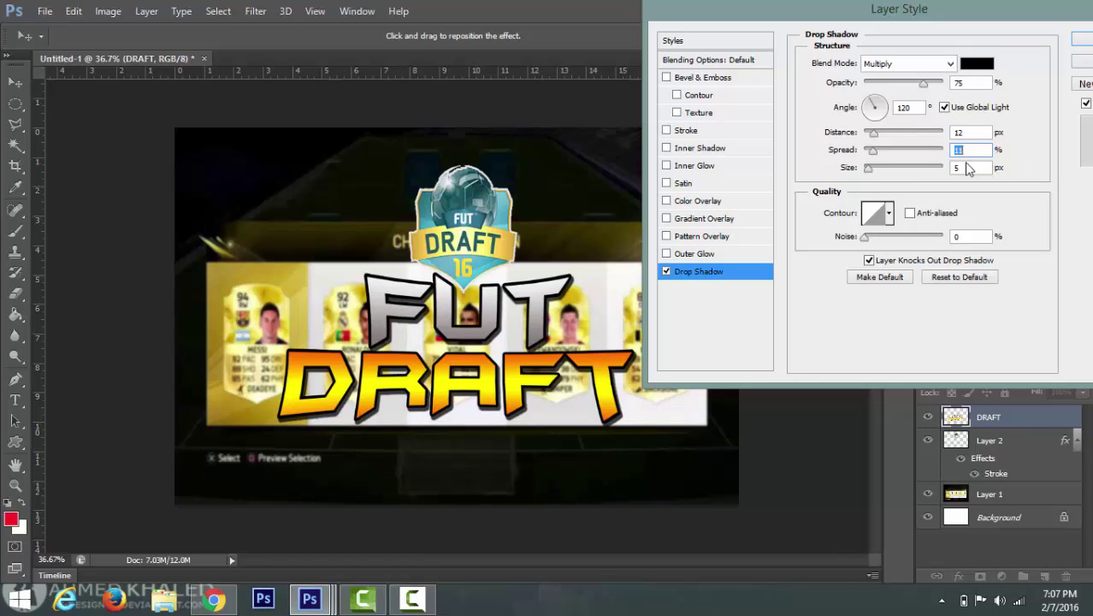
scroll(962, 167, up, 10)
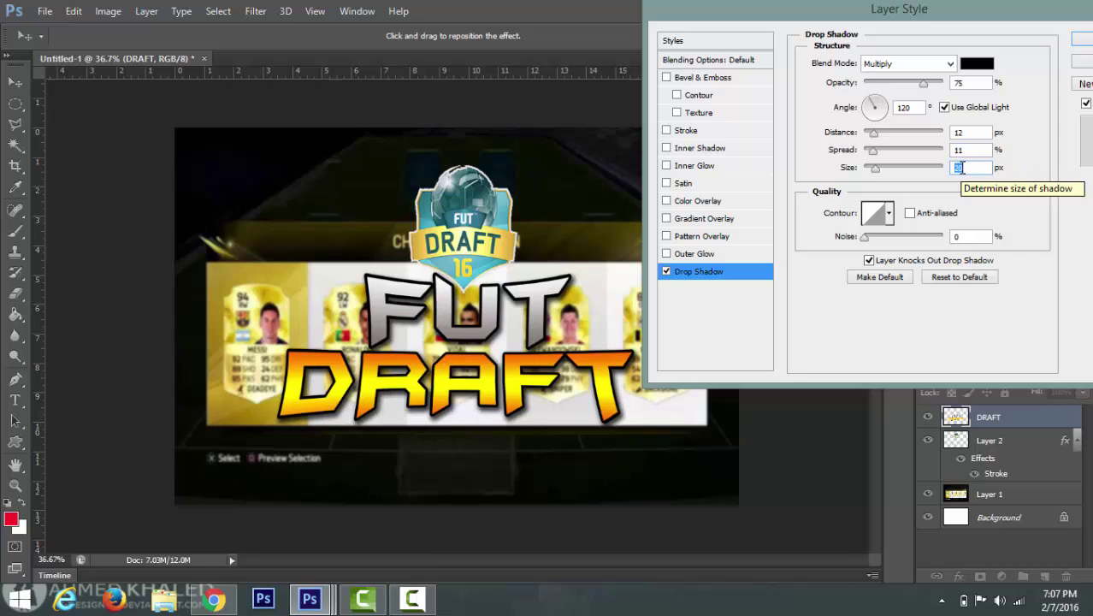
click(1082, 45)
Copy the green stripe from green stripe 2.png into the thumbnail document, directly above Layer 1
click(1042, 528)
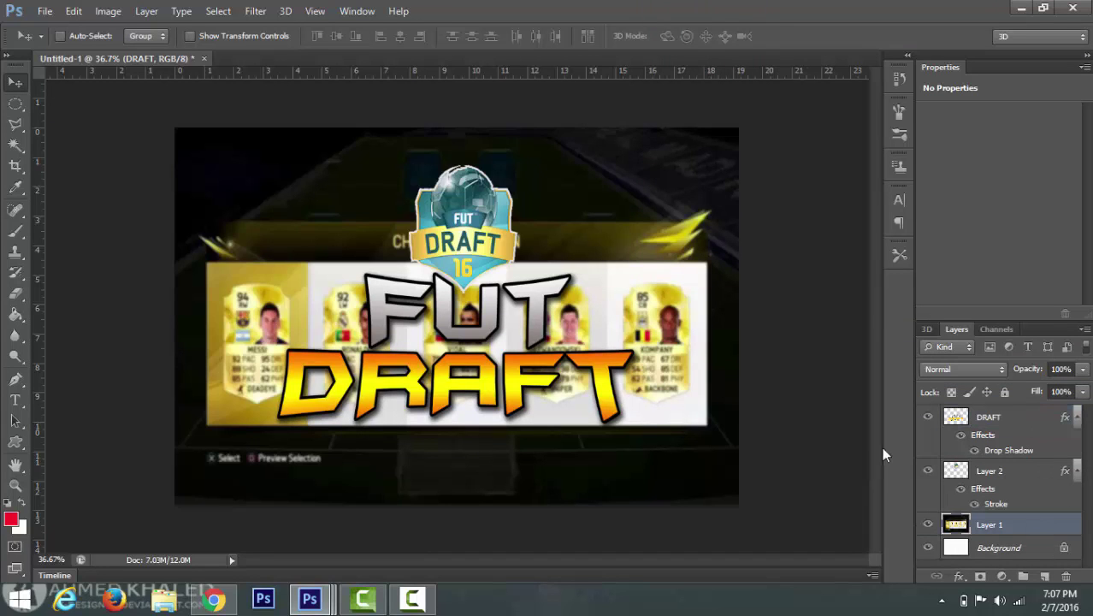
click(45, 12)
click(310, 599)
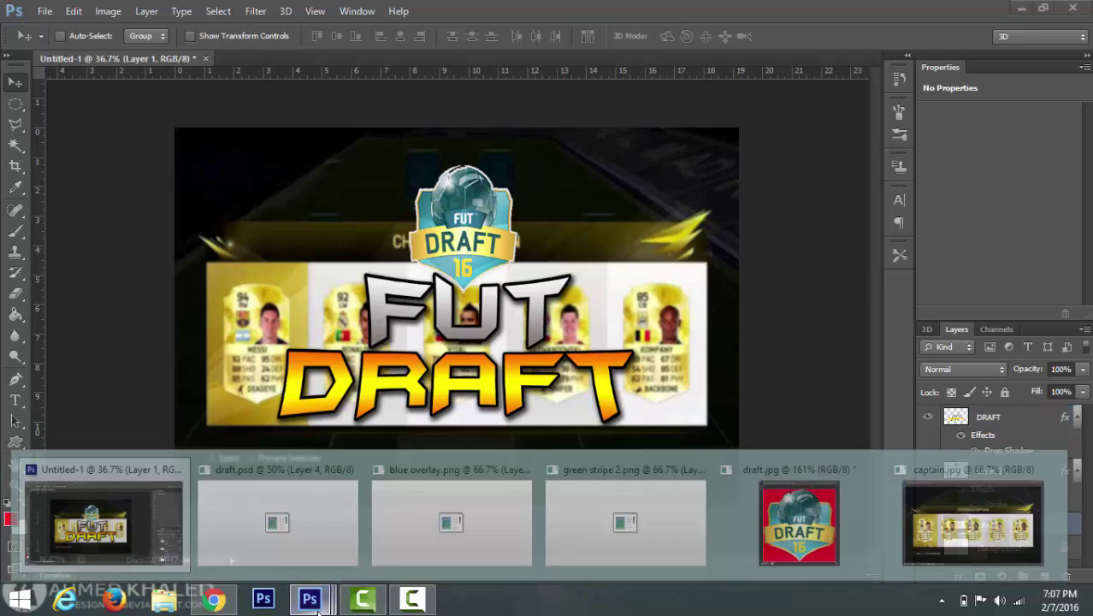
click(585, 509)
drag(943, 453, 224, 329)
click(1012, 128)
Move the green stripe into the lower-right corner of the canvas, keeping its original size, and commit the transform
key(ctrl+t)
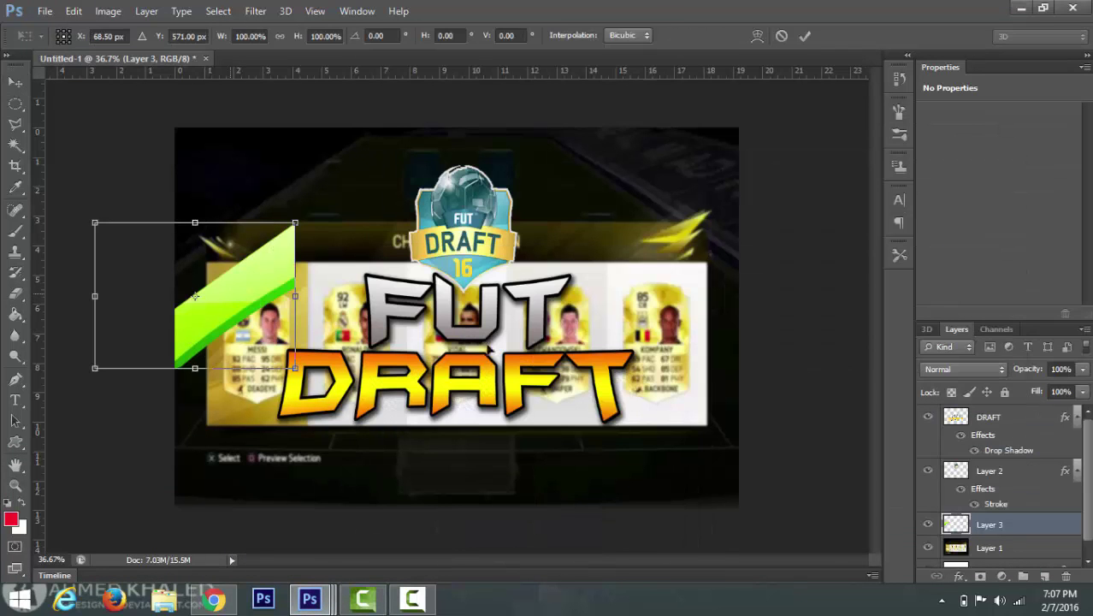
drag(230, 291, 694, 448)
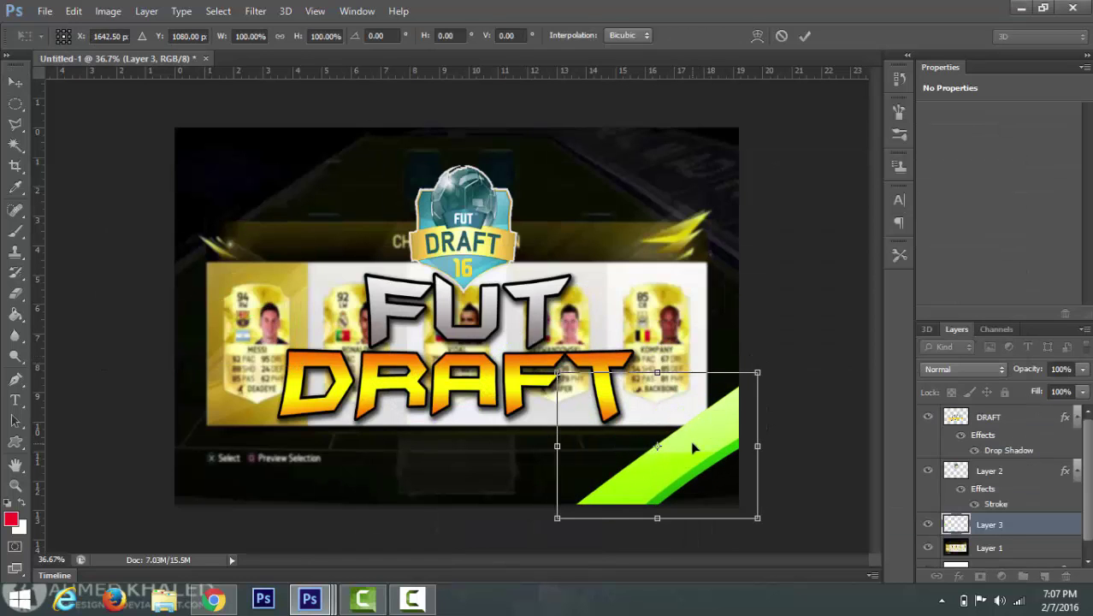
key(Return)
Duplicate the green stripe layer and place the copy, rotated 180°, in the upper-left corner of the canvas
right_click(980, 524)
click(820, 61)
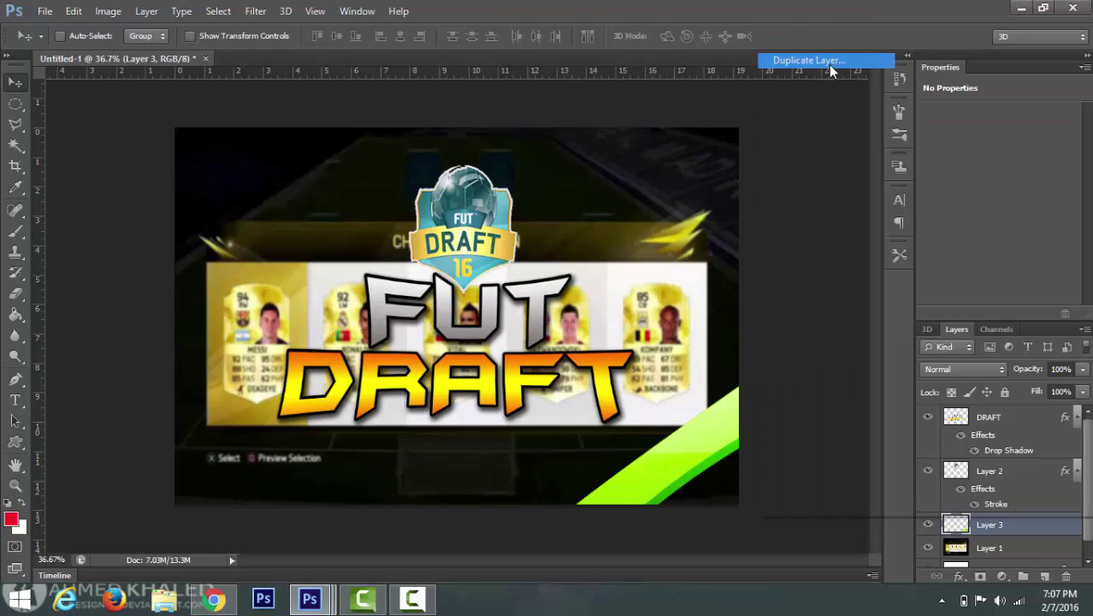
click(704, 181)
key(ctrl+t)
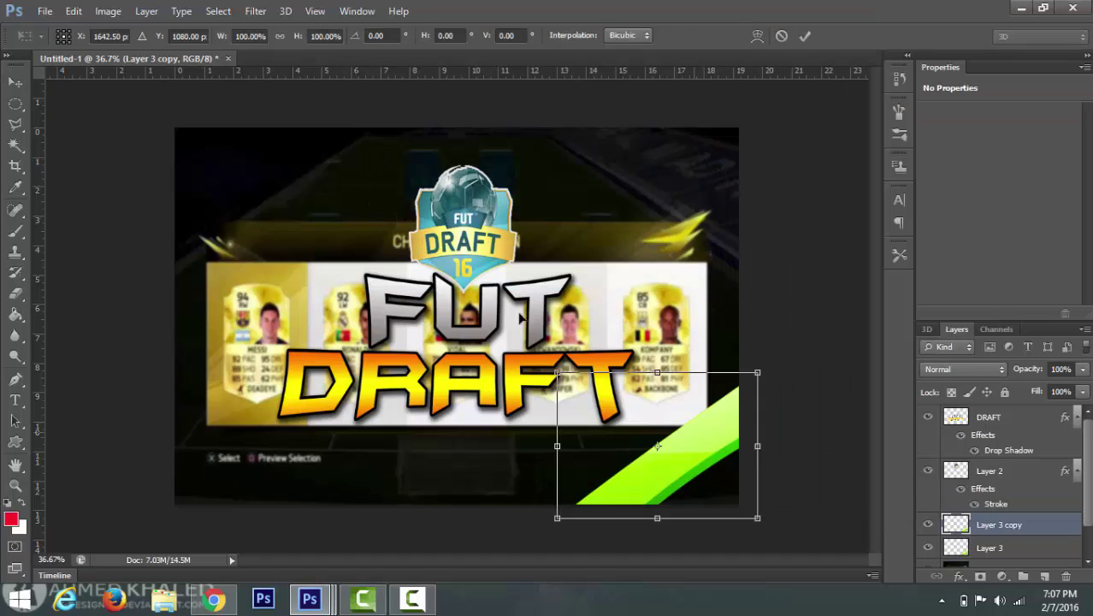
drag(693, 445, 238, 188)
right_click(252, 177)
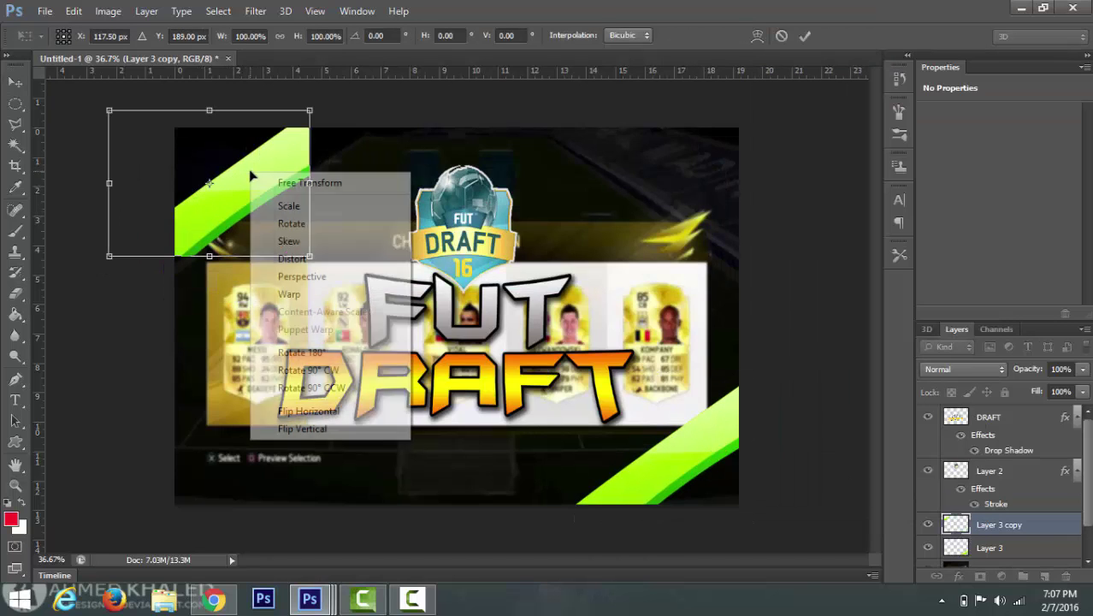
click(307, 352)
drag(238, 171, 260, 189)
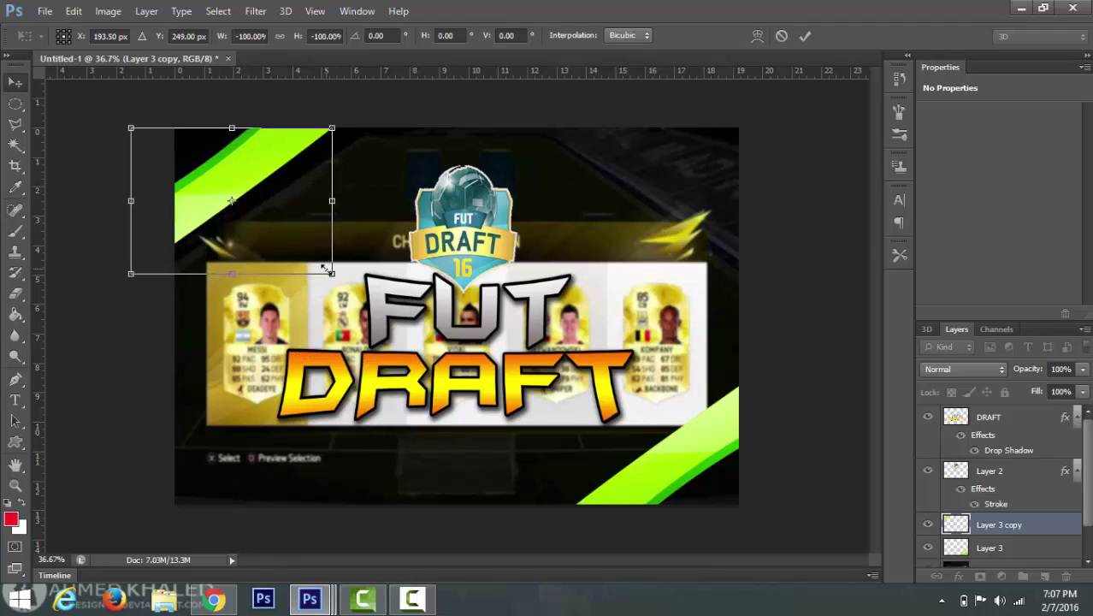
key(Return)
Select Layer 1 and check how the whole thumbnail composition reads at a very small size
scroll(1014, 551, down, 1)
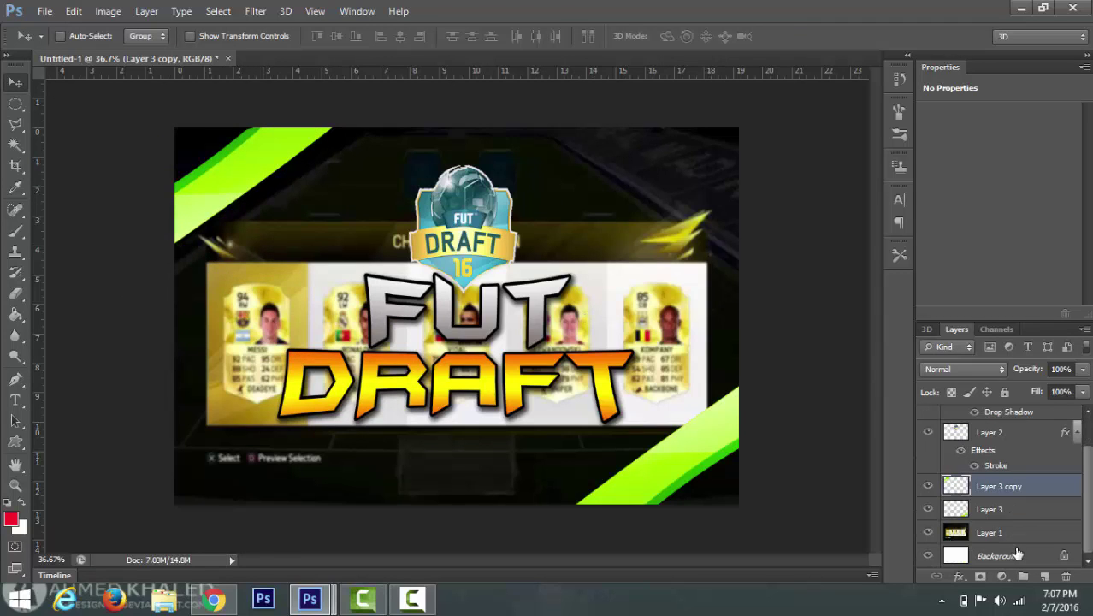
click(1014, 533)
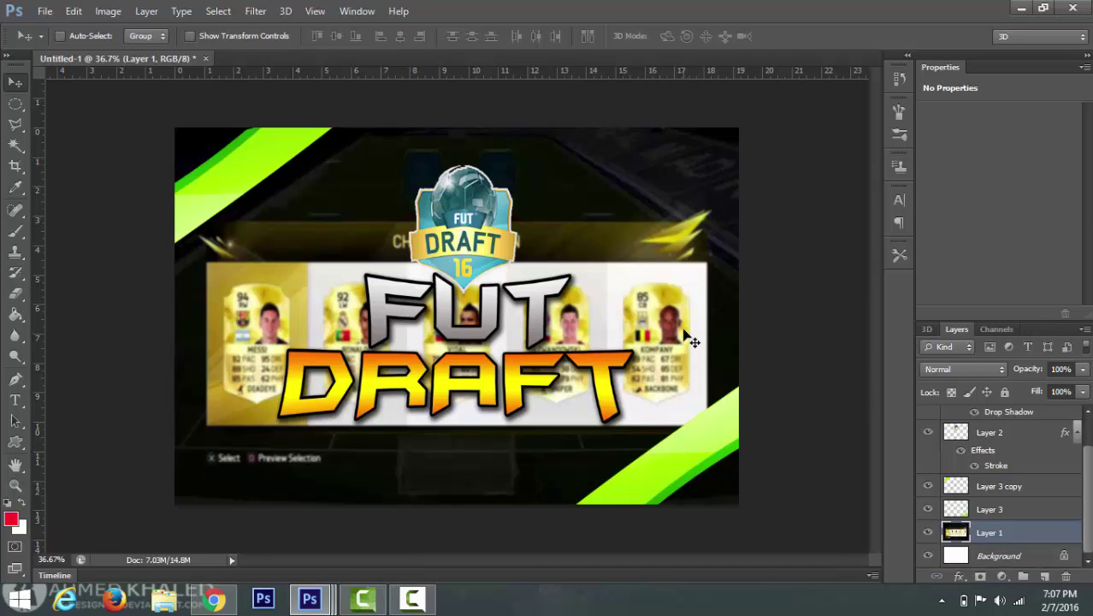
scroll(683, 334, down, 20)
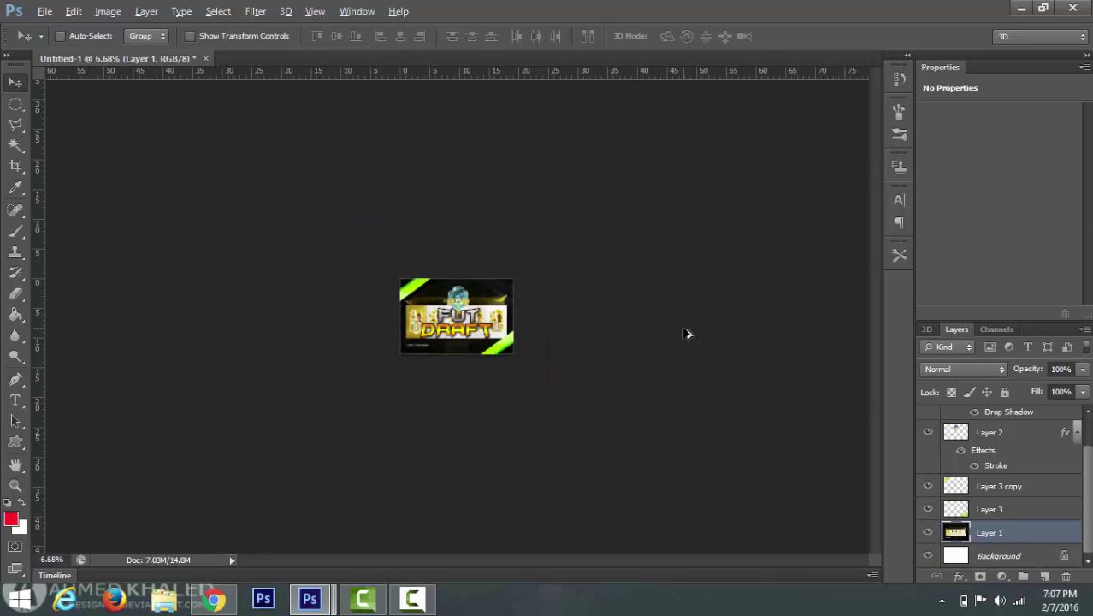
scroll(684, 334, up, 3)
scroll(687, 334, up, 5)
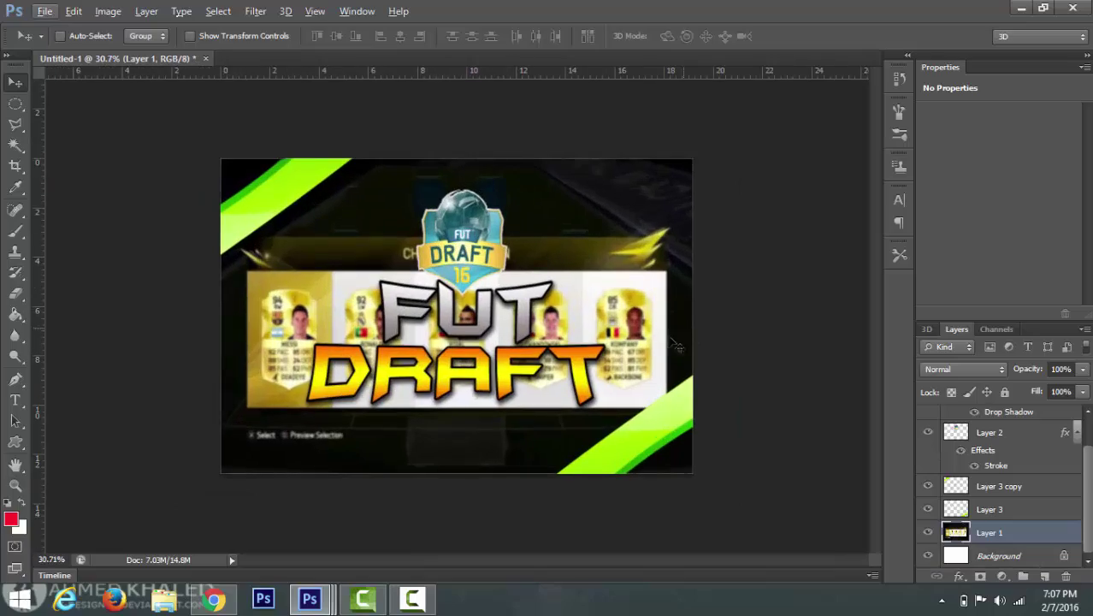